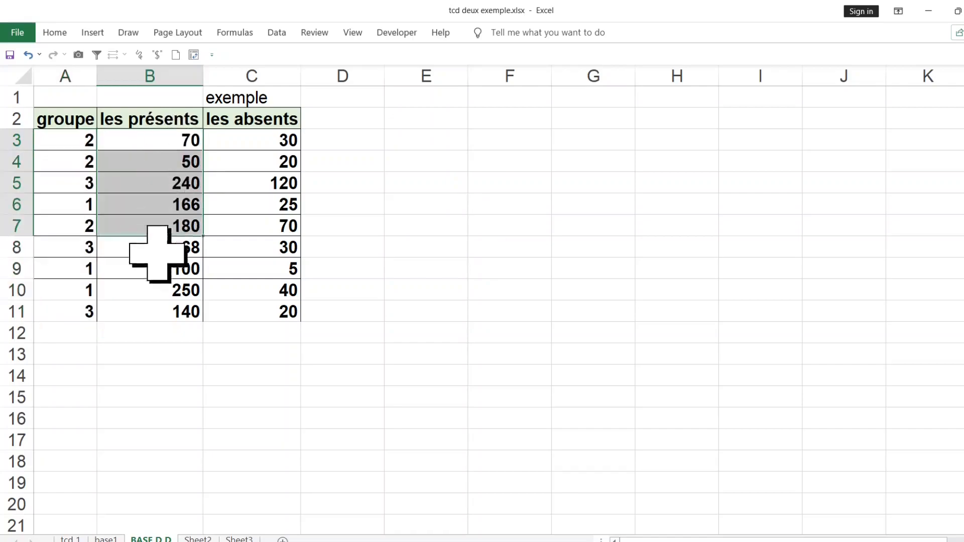
Step: Enter the header groupe in F2 with the group numbers 1, 2 and 3 listed below it
click(259, 146)
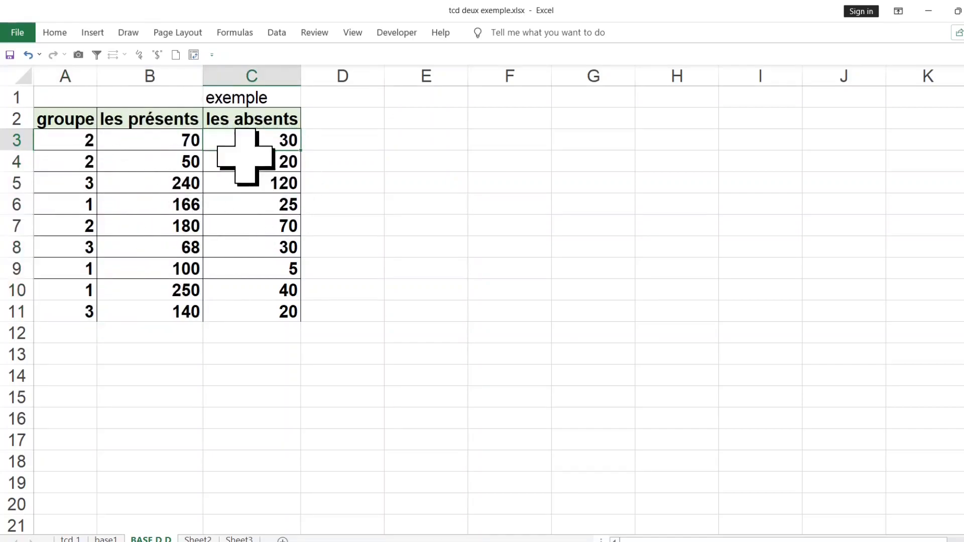
click(522, 119)
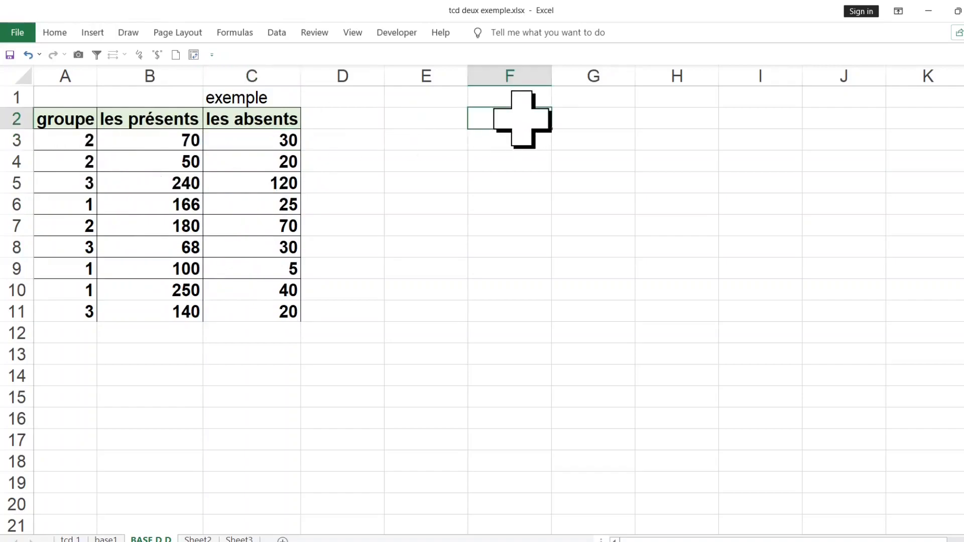
text(g)
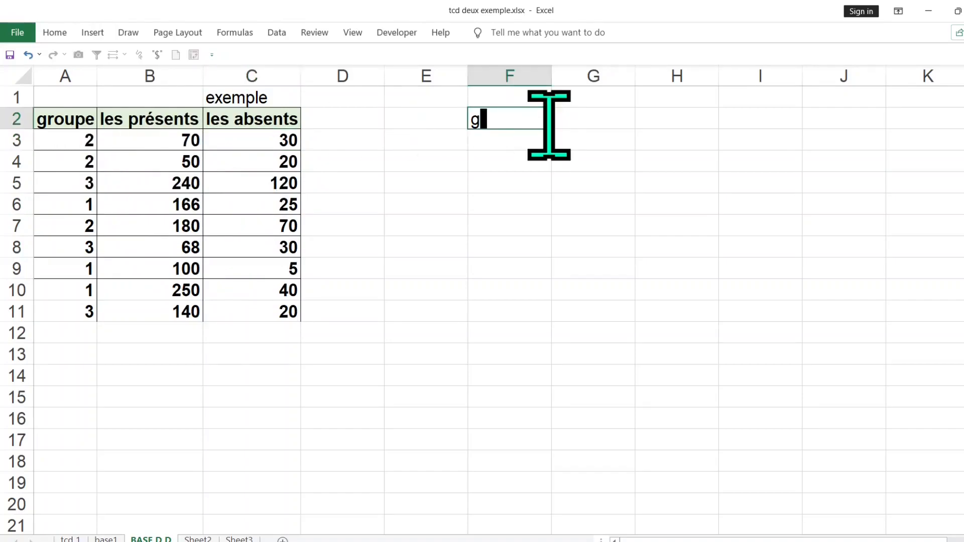
key(Return)
click(608, 115)
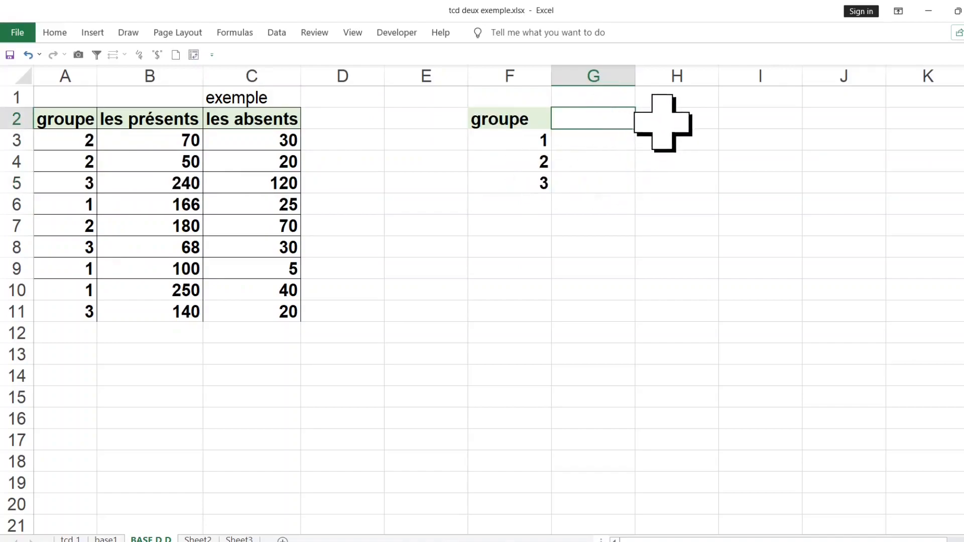
click(661, 120)
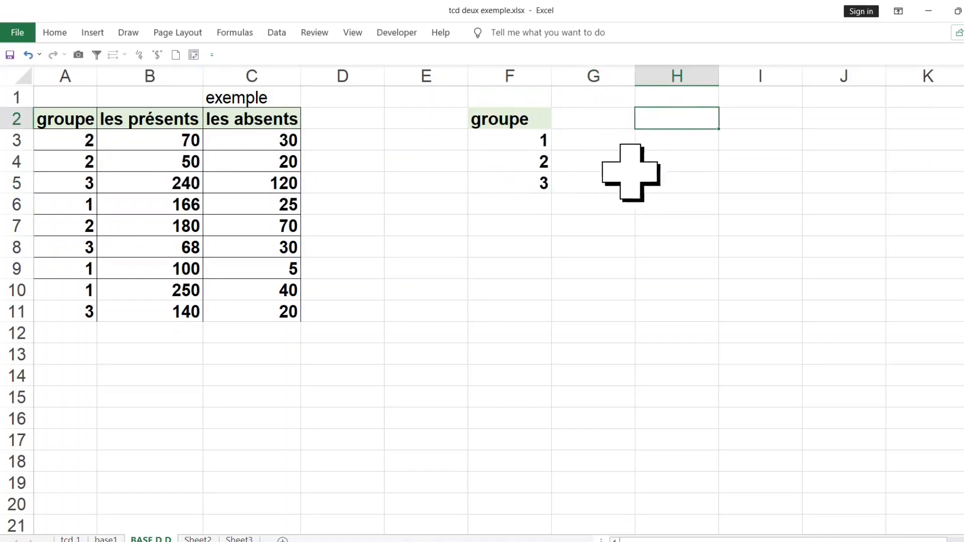
Step: Delete column F containing the manually entered group list
right_click(507, 78)
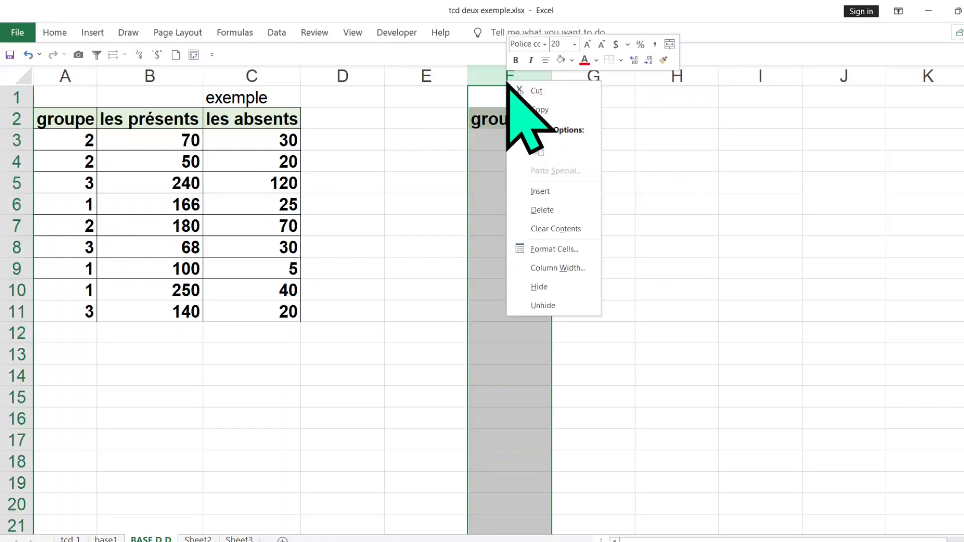
click(568, 210)
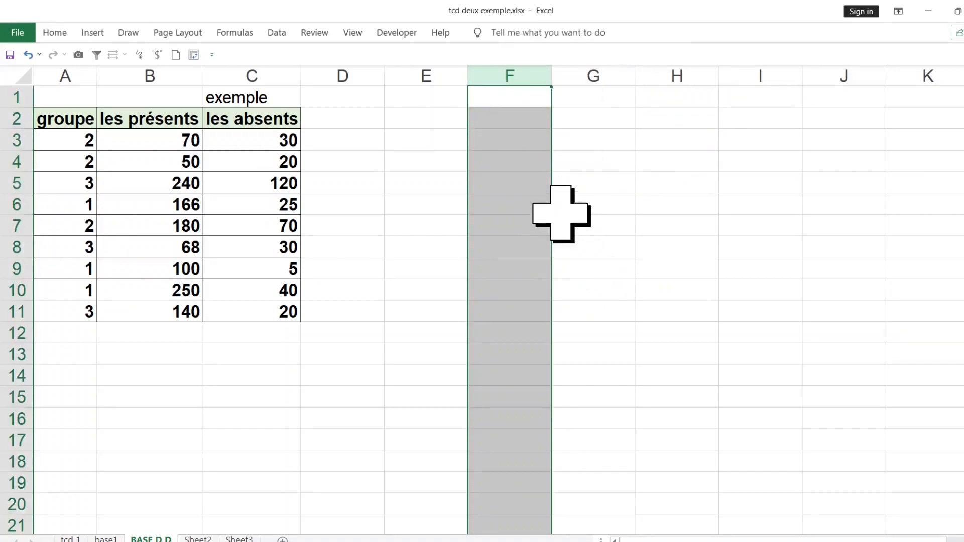
Step: Create a PivotTable from 'BASE D D'!$A$2:$C$11, placed in the existing worksheet at cell E1
click(158, 162)
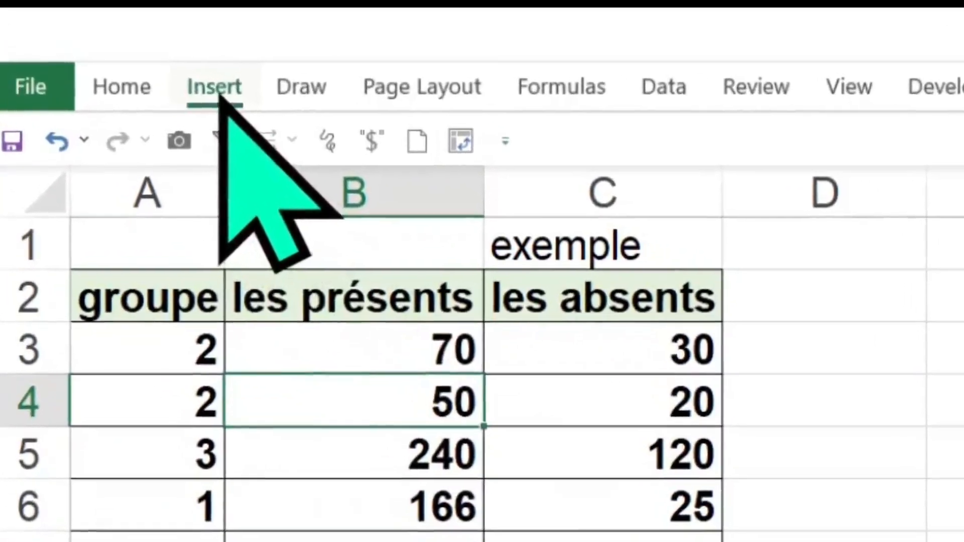
click(115, 44)
click(67, 205)
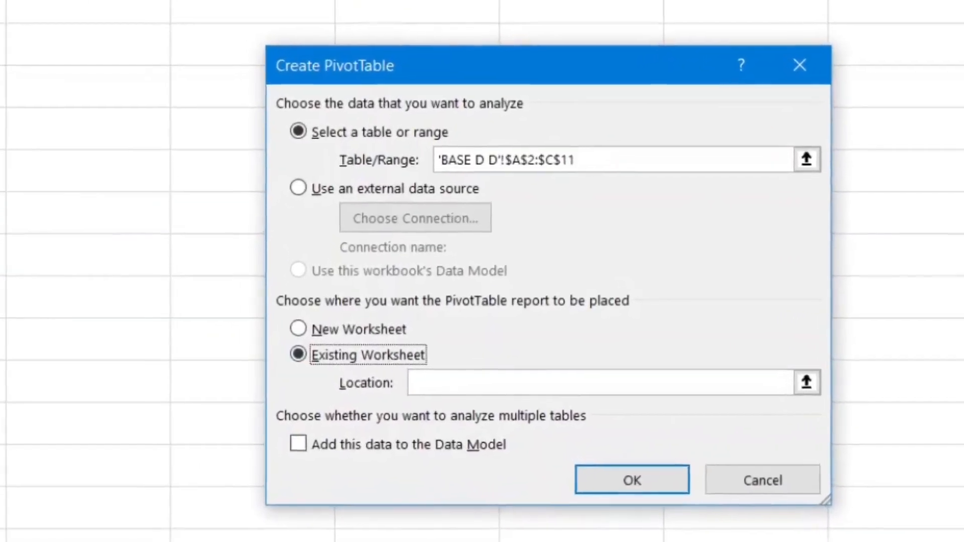
click(276, 1)
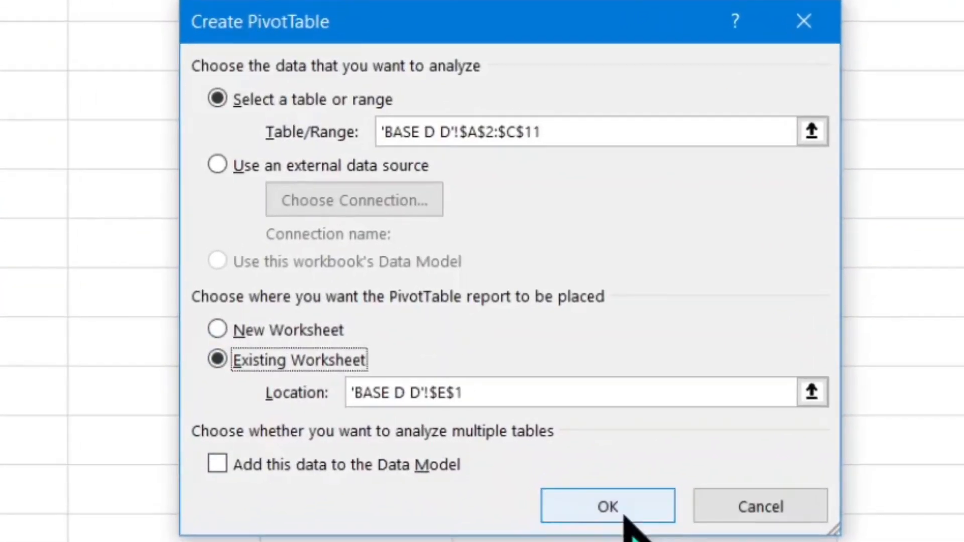
click(656, 454)
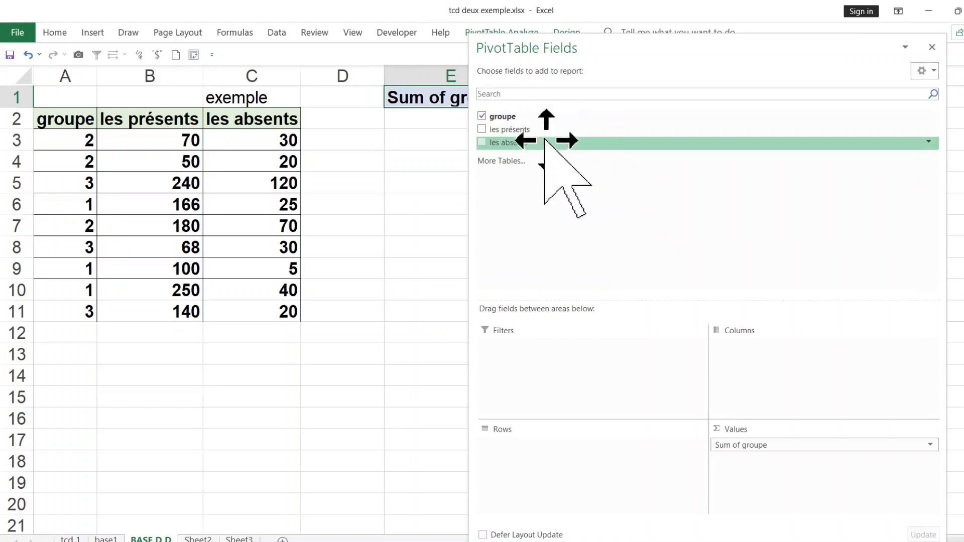
Step: Add the les présents and les absents fields to the PivotTable's Values area
drag(489, 132, 561, 170)
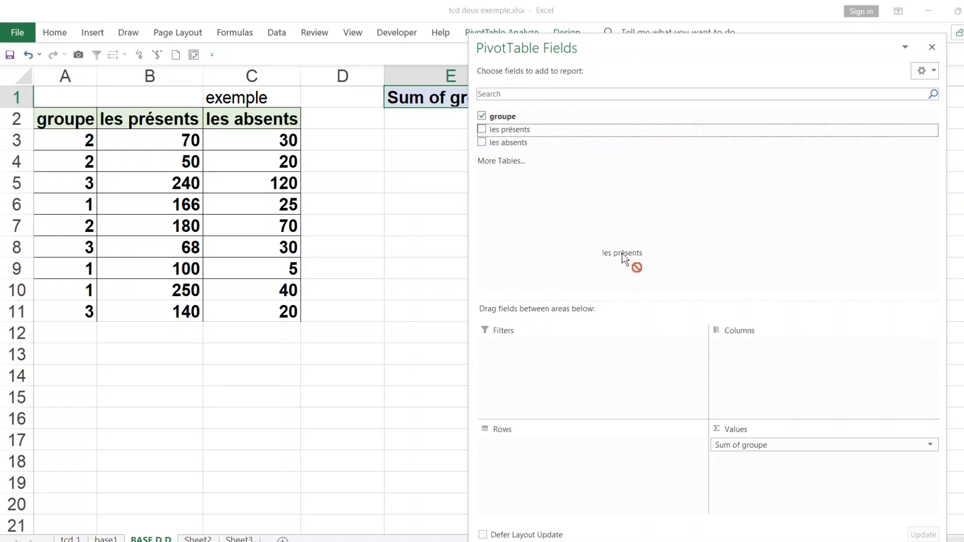
drag(792, 459, 753, 435)
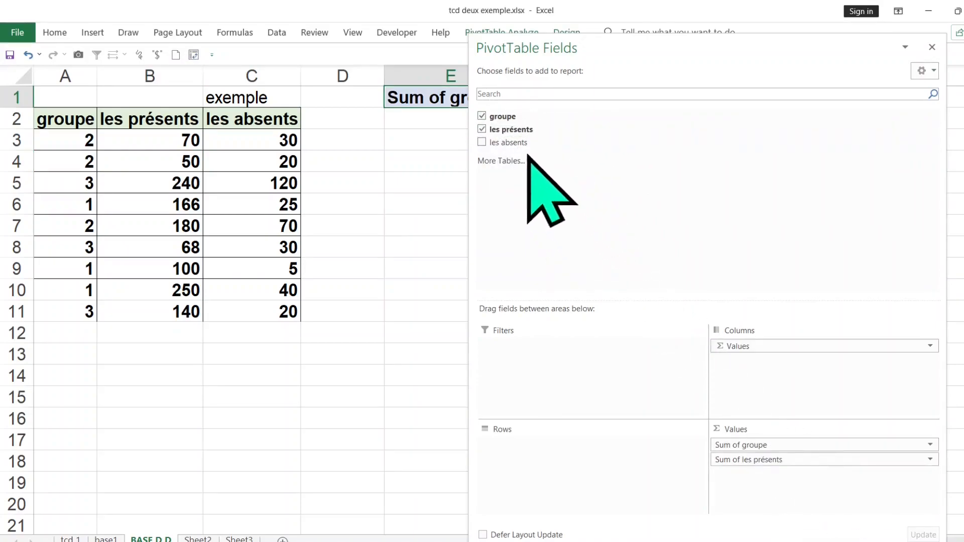
drag(521, 143, 784, 481)
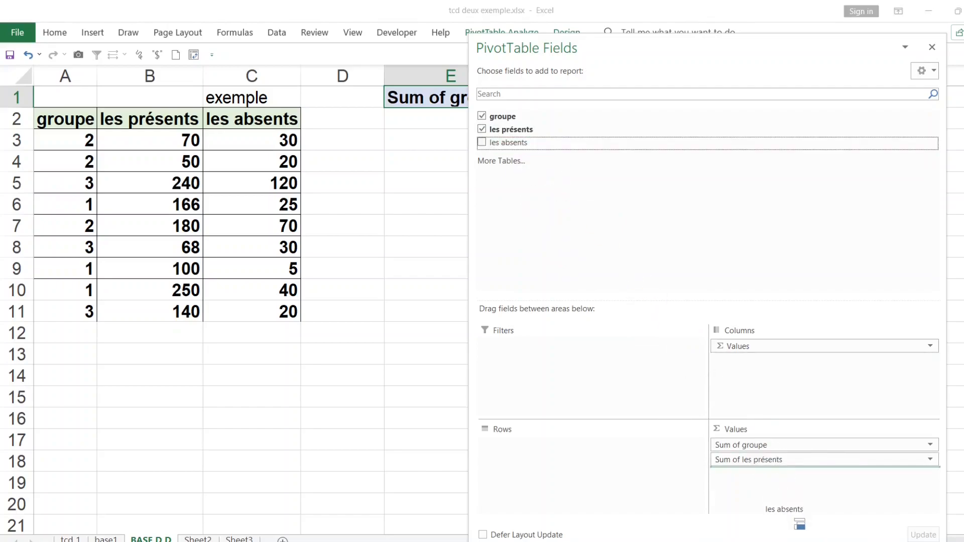
drag(794, 517, 786, 513)
Step: Move the groupe field from Values to Rows and leave the PivotTable
drag(564, 35, 567, 78)
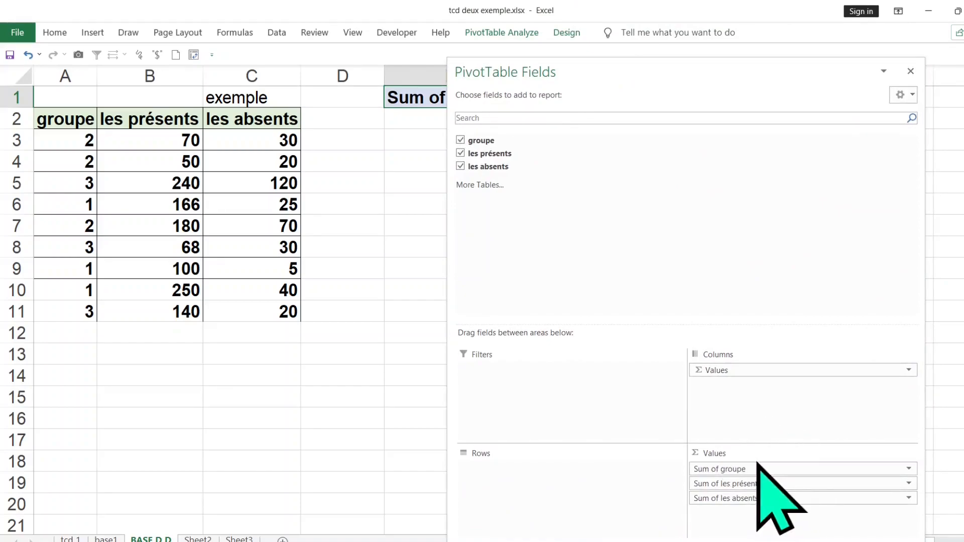
drag(755, 467, 515, 477)
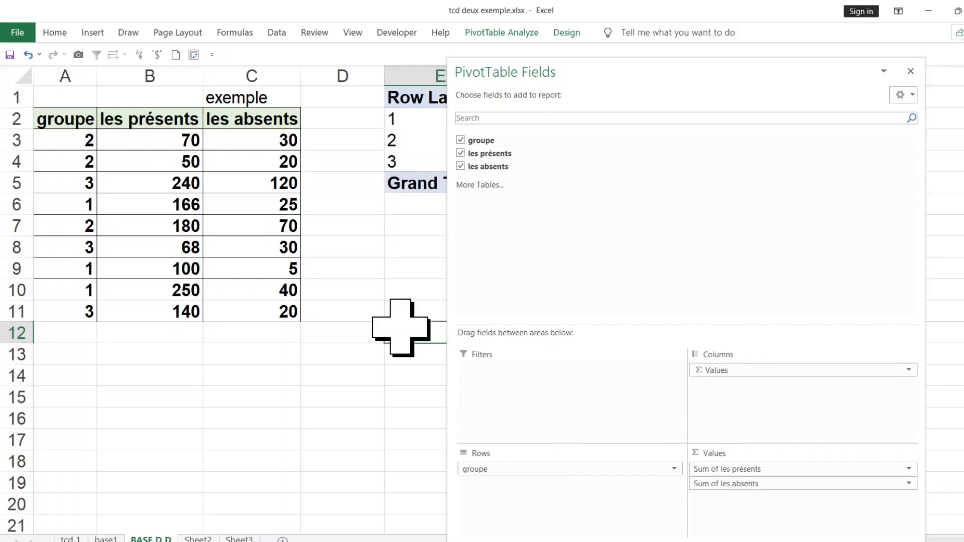
click(400, 329)
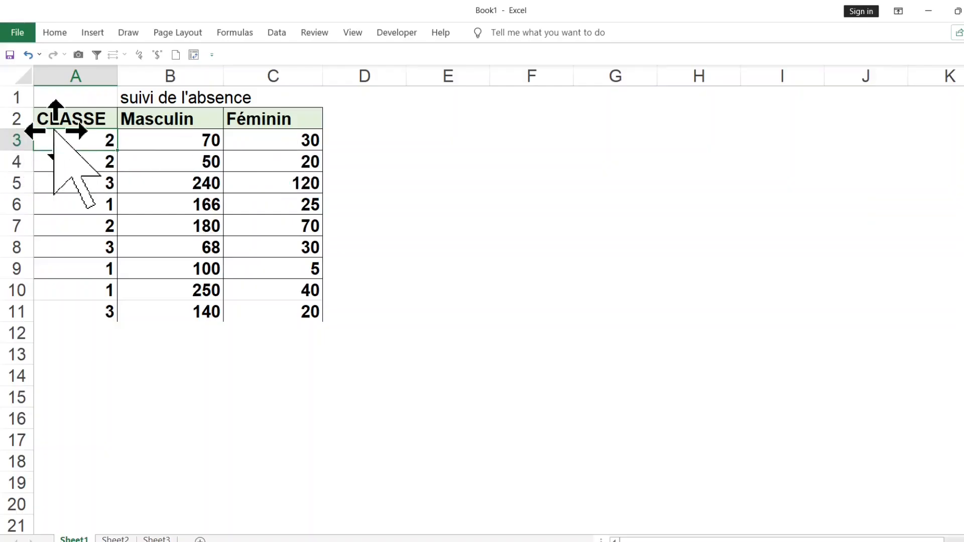
click(187, 140)
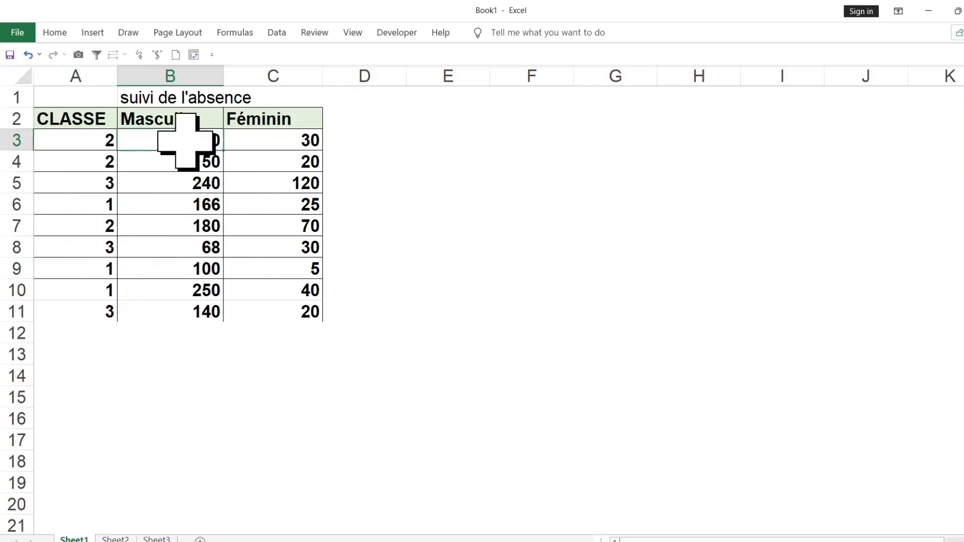
click(275, 178)
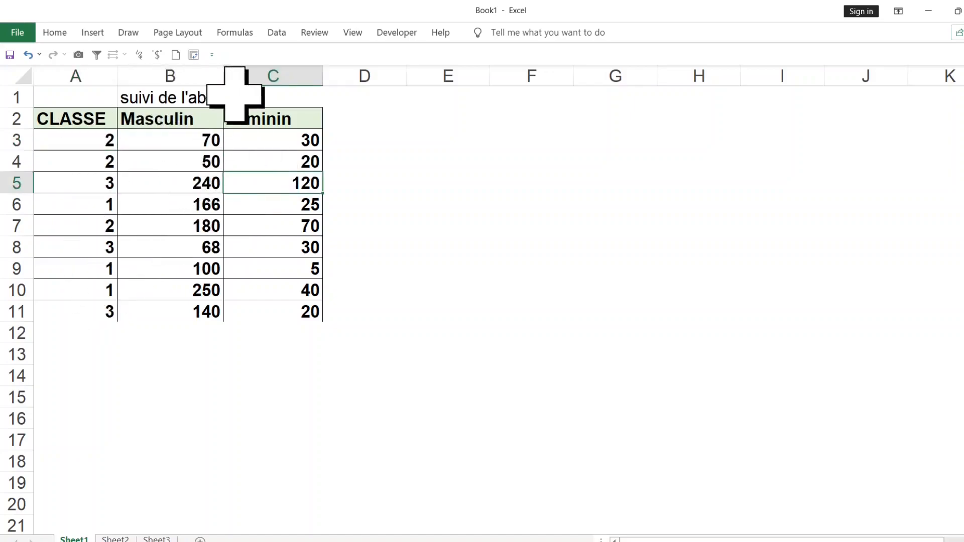
click(464, 121)
mouse_move(80, 118)
mouse_down()
mouse_move(255, 280)
mouse_move(254, 307)
mouse_up()
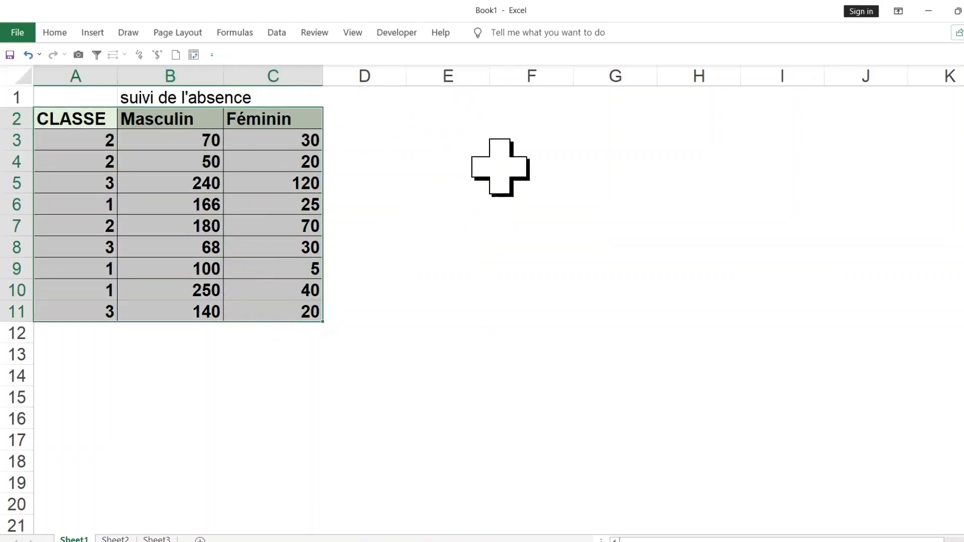
Step: Create a PivotTable from Sheet1!$A$2:$C$11, placed in the existing worksheet at cell F1
click(503, 118)
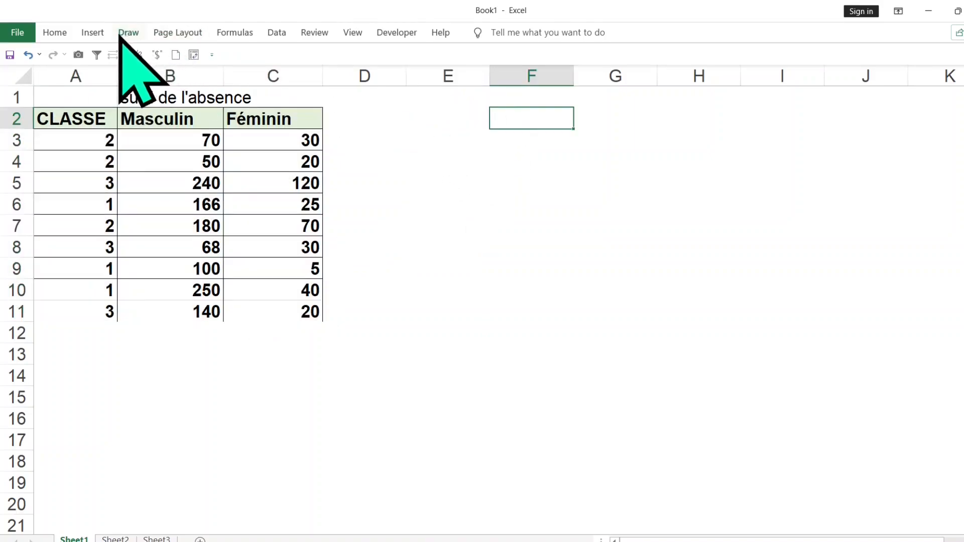
click(93, 34)
click(25, 61)
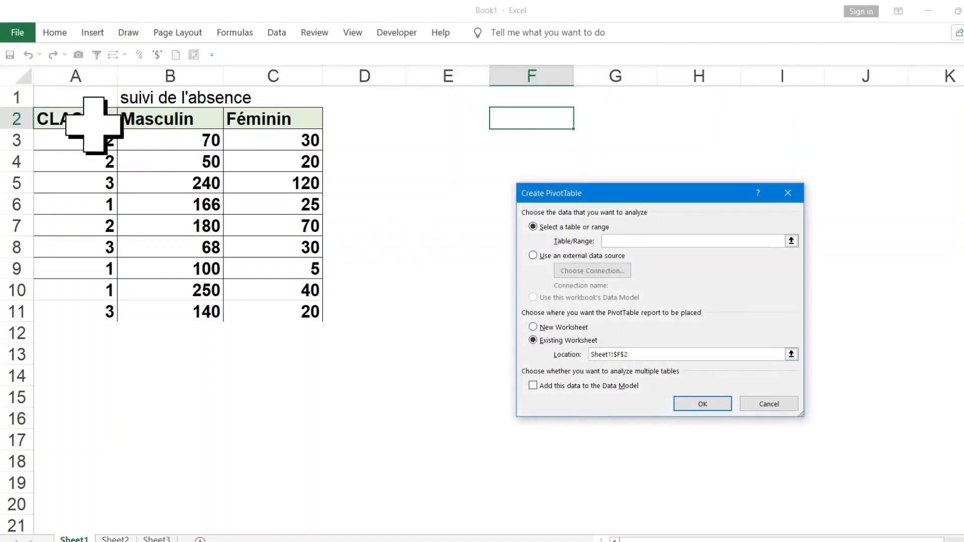
drag(76, 122, 291, 309)
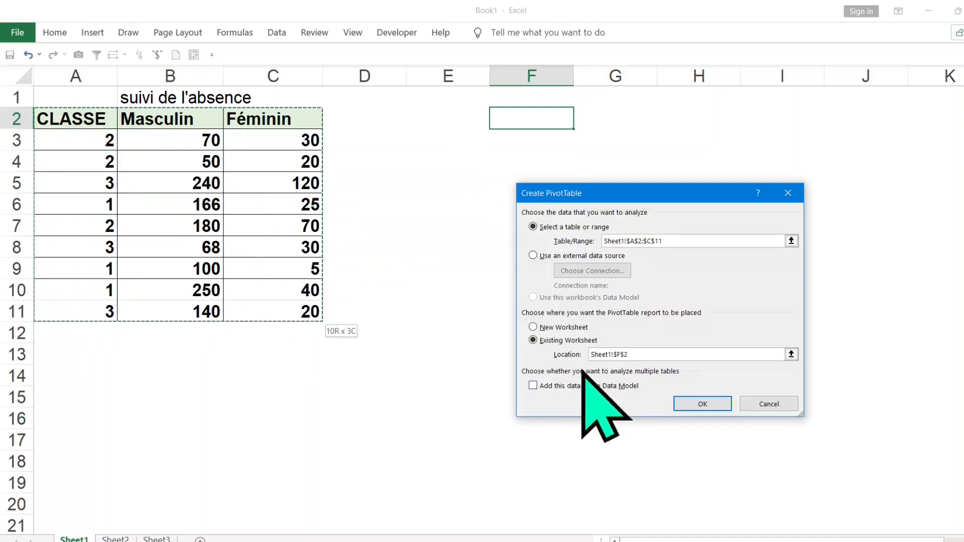
click(568, 341)
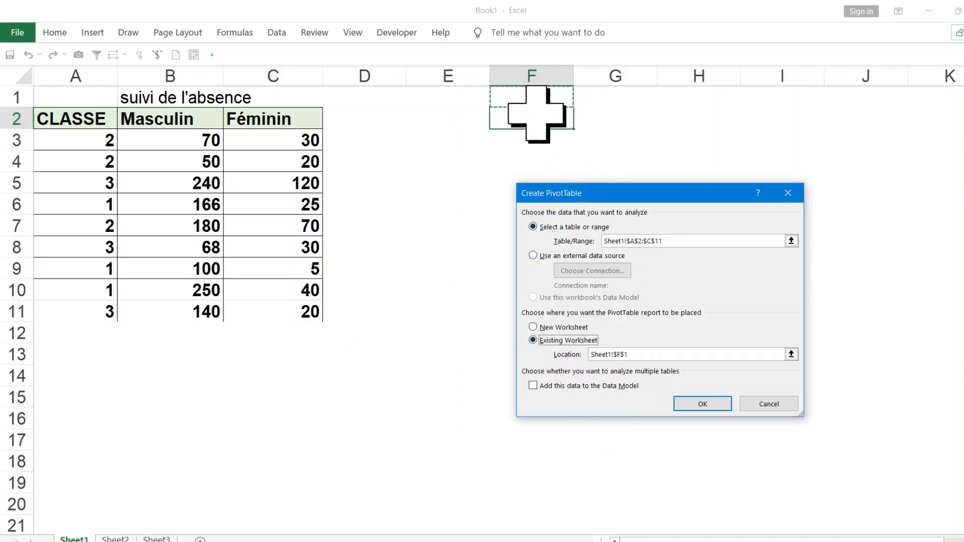
click(703, 403)
Step: Add the CLASSE field to the PivotTable's Rows area
drag(555, 39, 566, 267)
drag(707, 277, 823, 163)
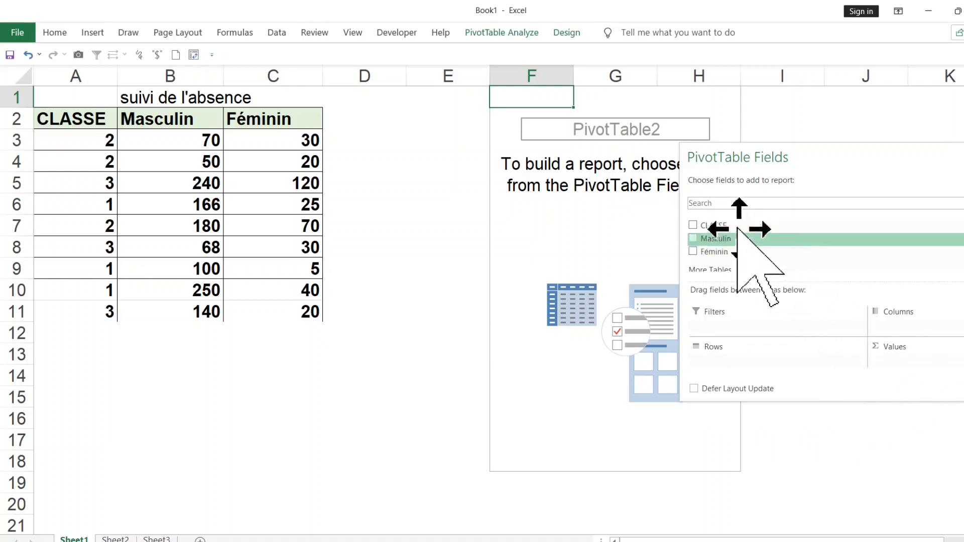
drag(725, 226, 740, 290)
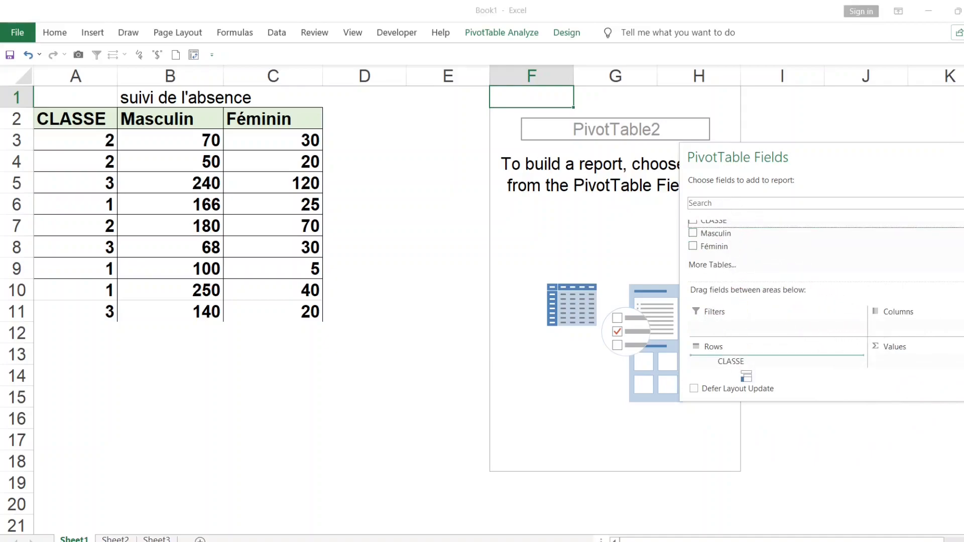
drag(743, 370, 733, 362)
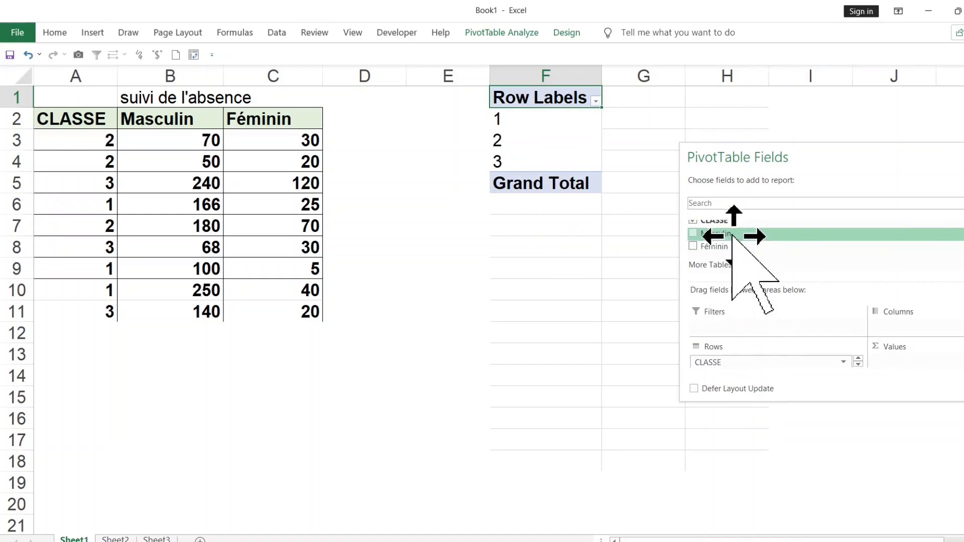
Step: Add the Masculin and Féminin fields to the PivotTable's Values area and leave the PivotTable
drag(732, 235, 856, 318)
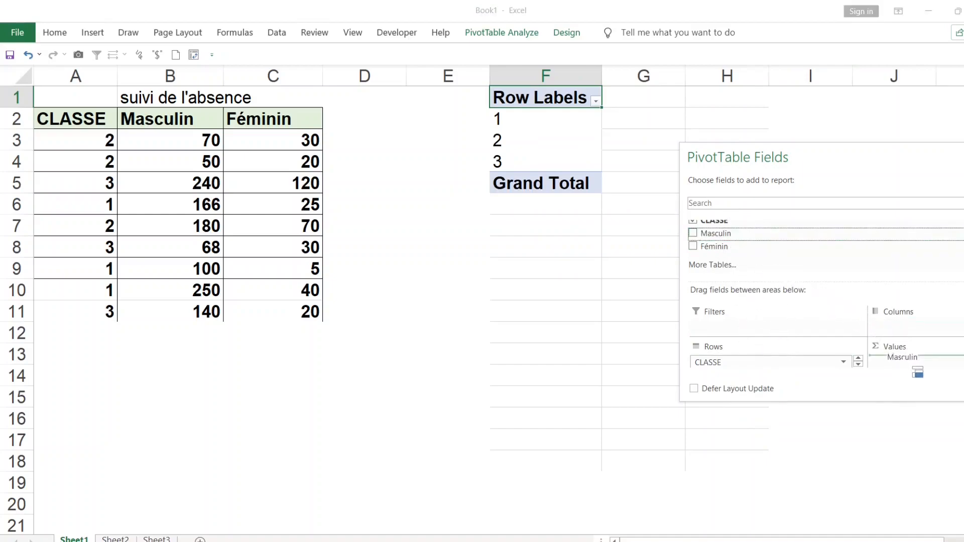
drag(915, 372, 904, 361)
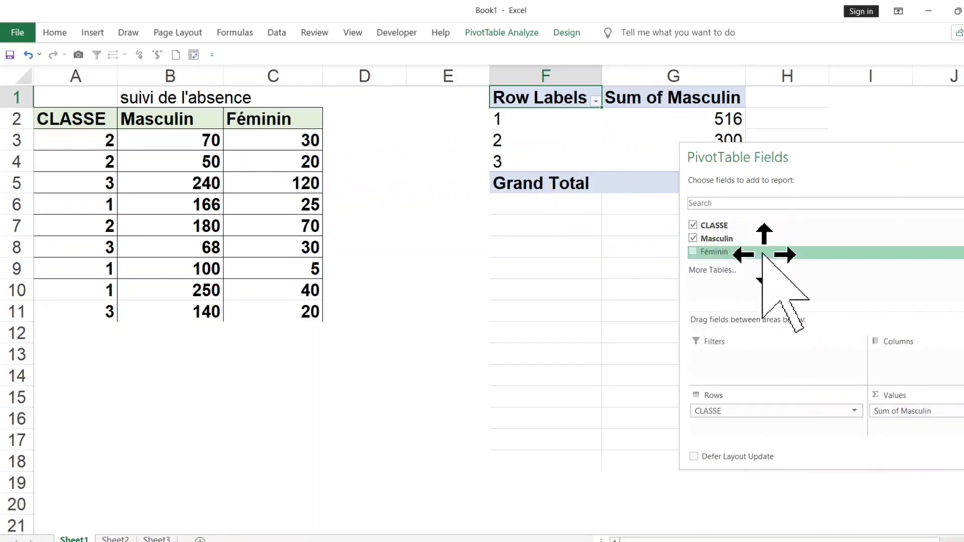
drag(713, 252, 830, 350)
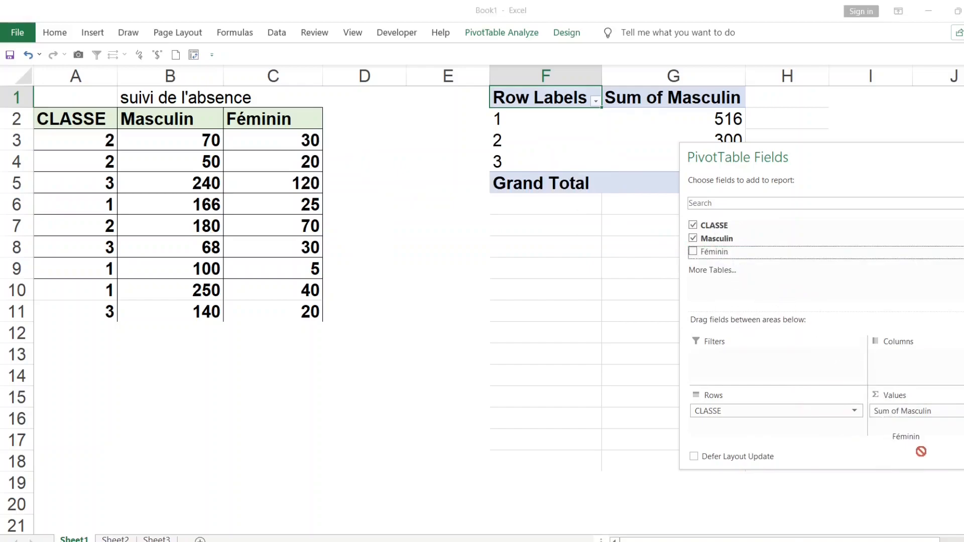
drag(931, 440, 919, 427)
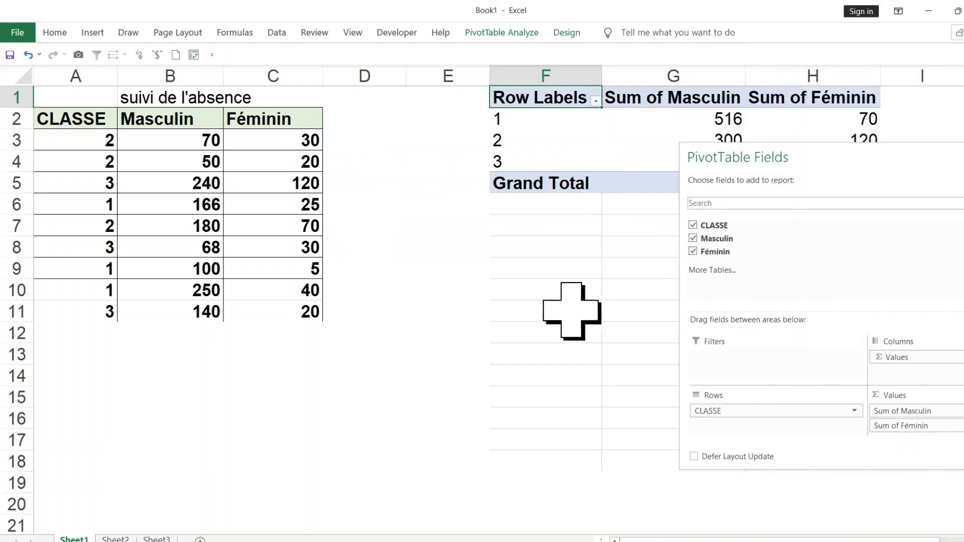
click(502, 310)
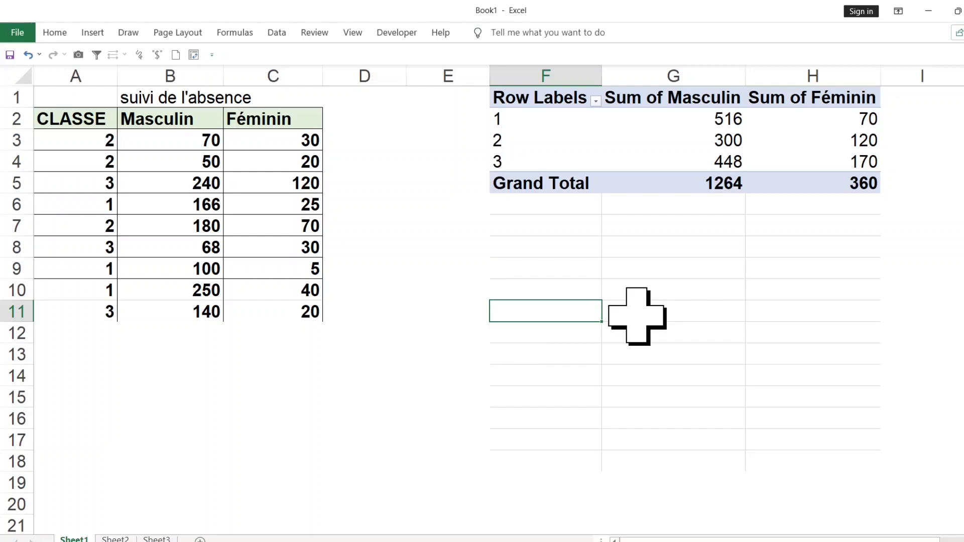
click(666, 125)
click(809, 123)
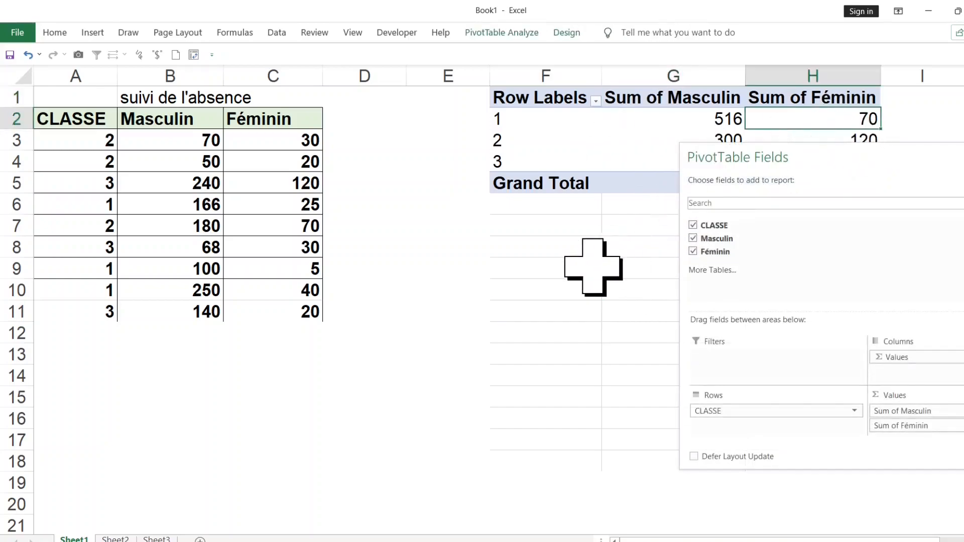
click(593, 267)
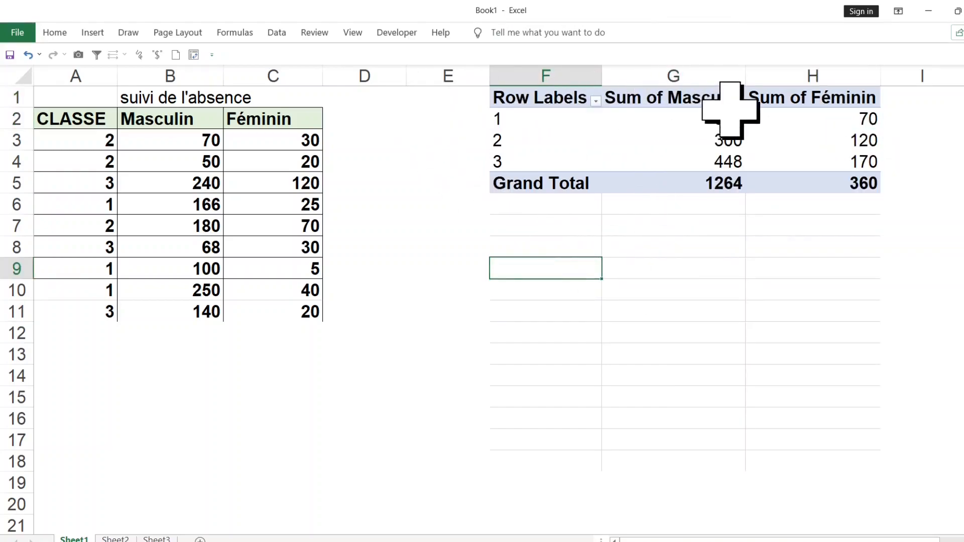
Step: Narrow the empty column D between the absence table and the PivotTable
click(376, 75)
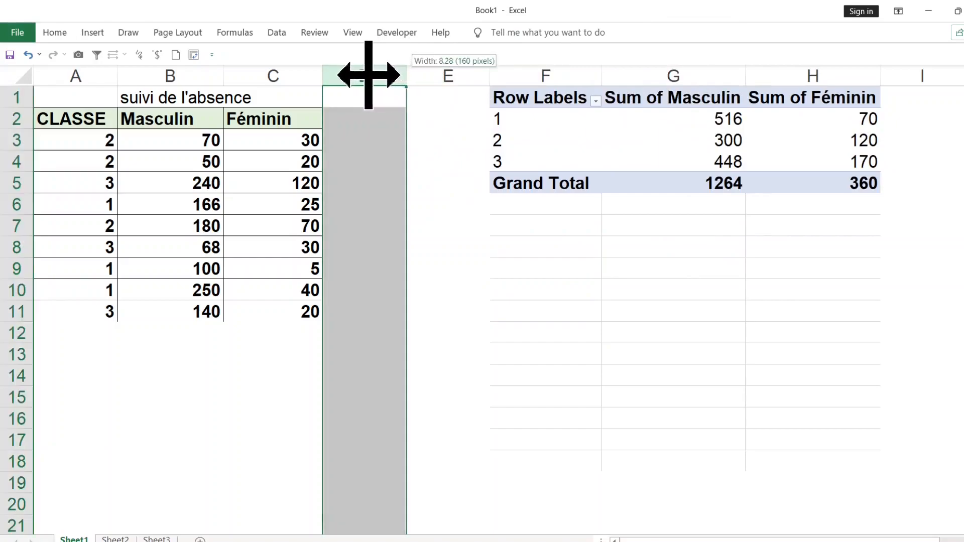
drag(368, 75, 362, 76)
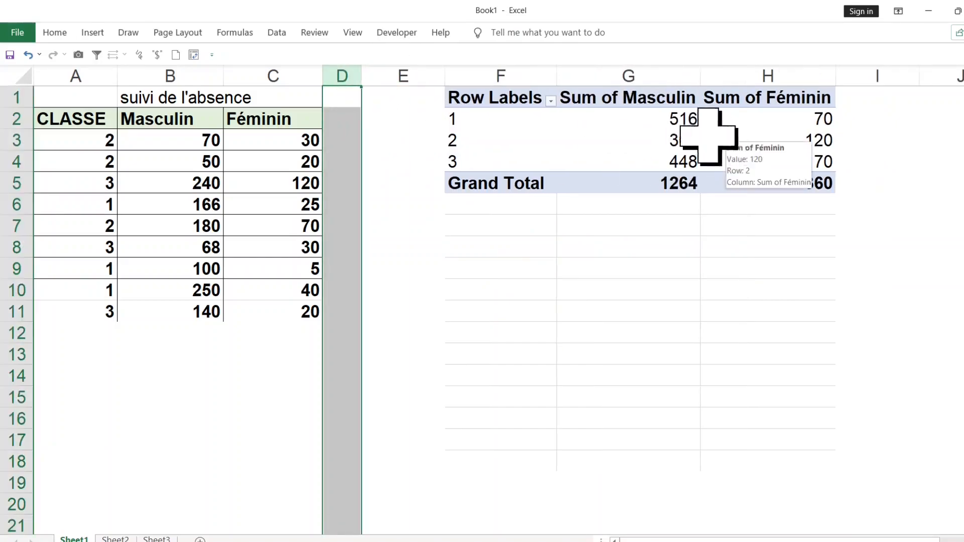
click(670, 125)
click(599, 296)
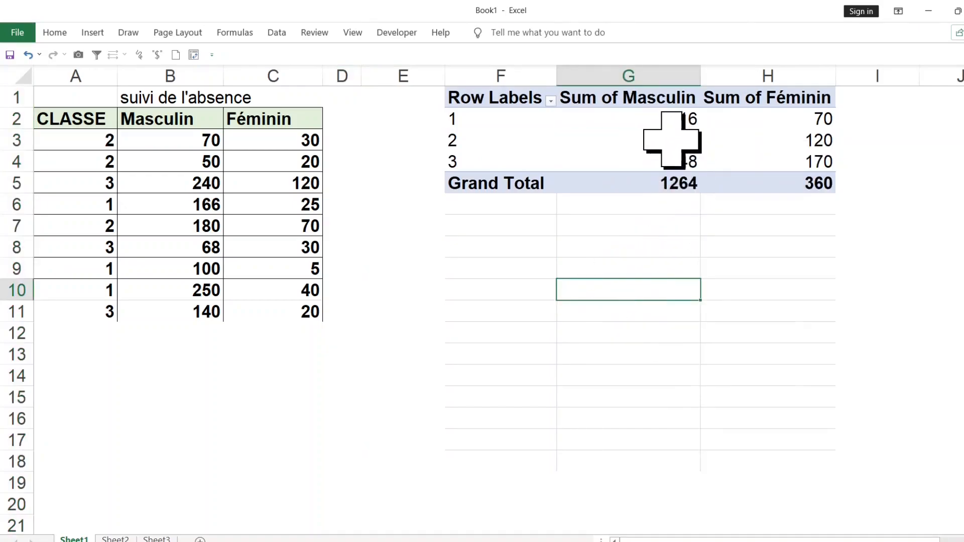
mouse_move(672, 140)
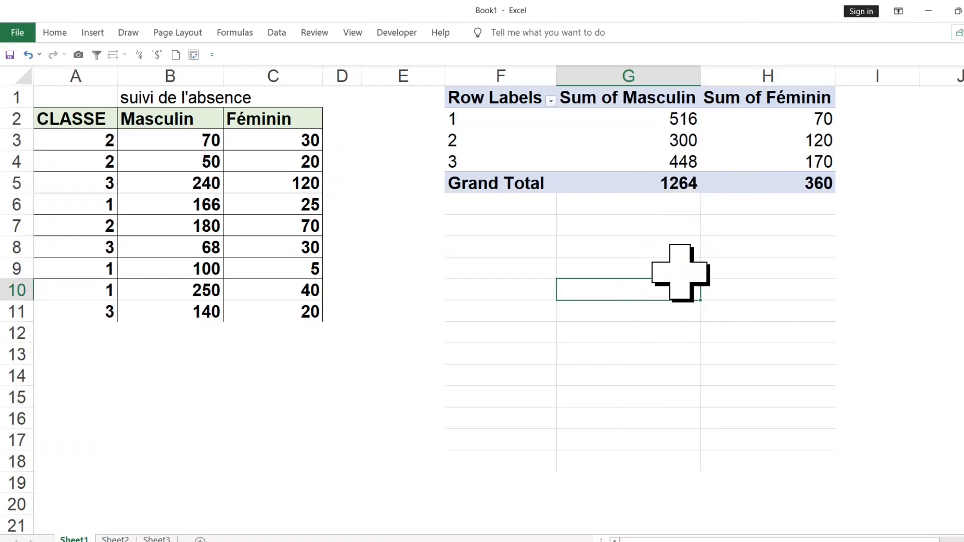
click(648, 143)
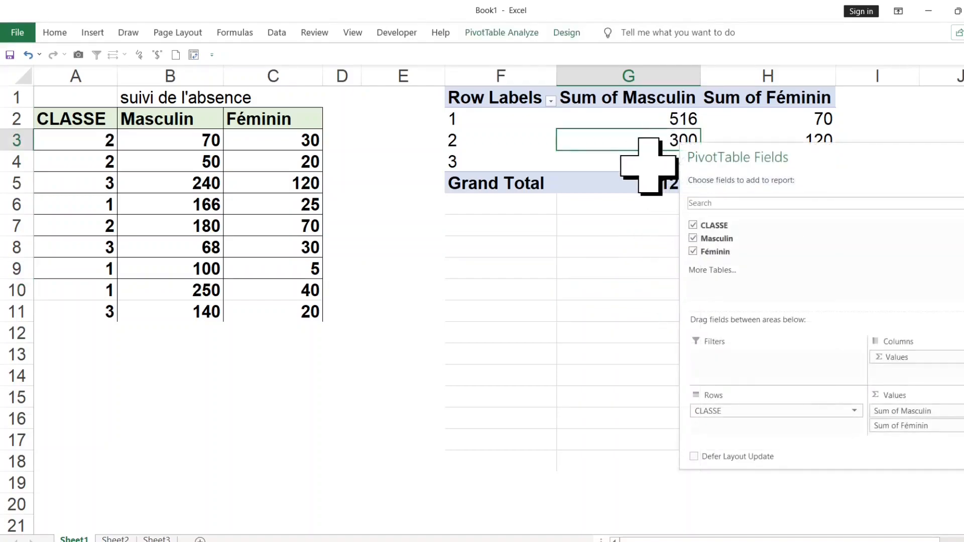
right_click(607, 142)
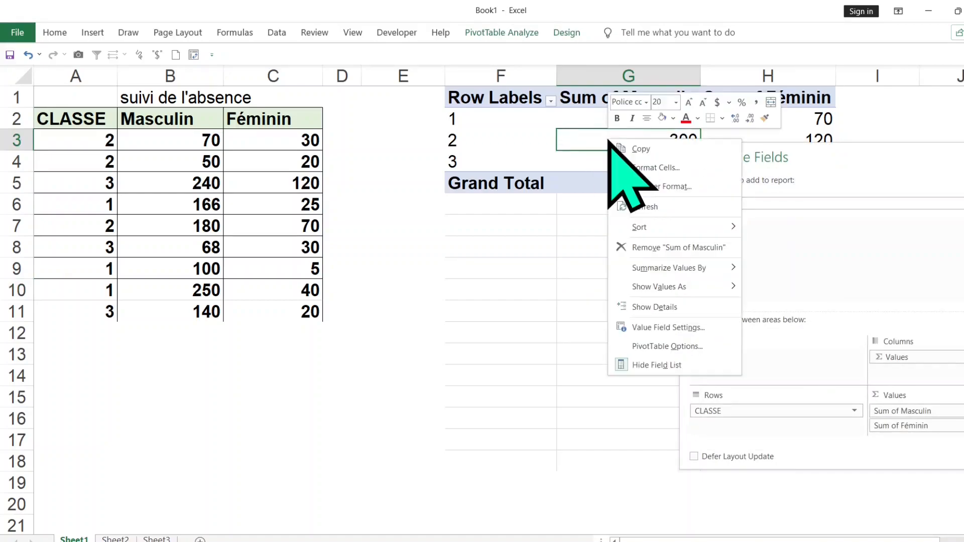
mouse_move(646, 273)
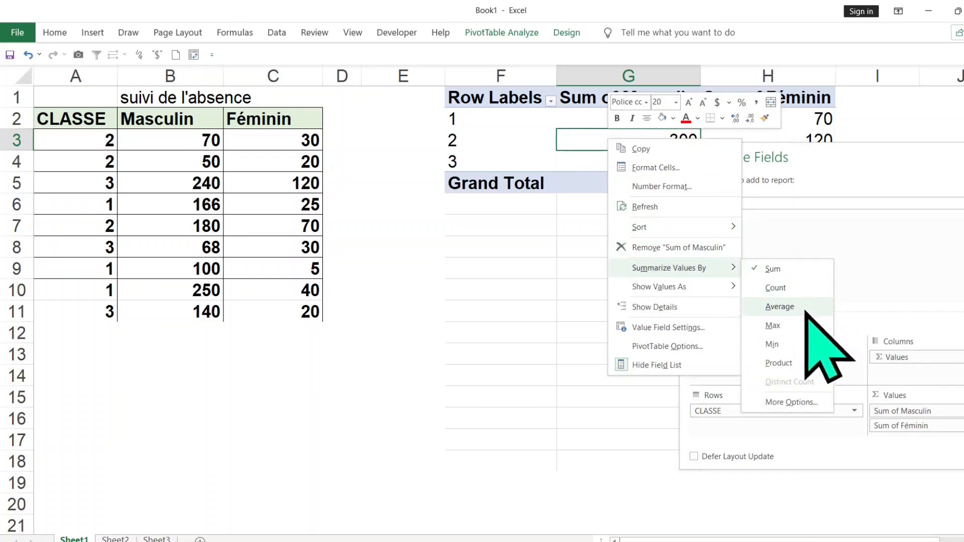
click(505, 270)
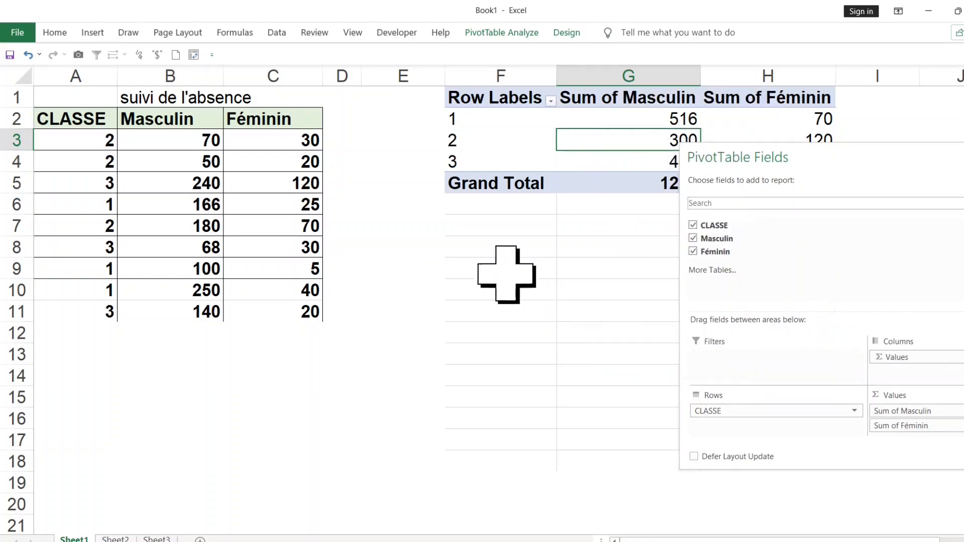
click(637, 100)
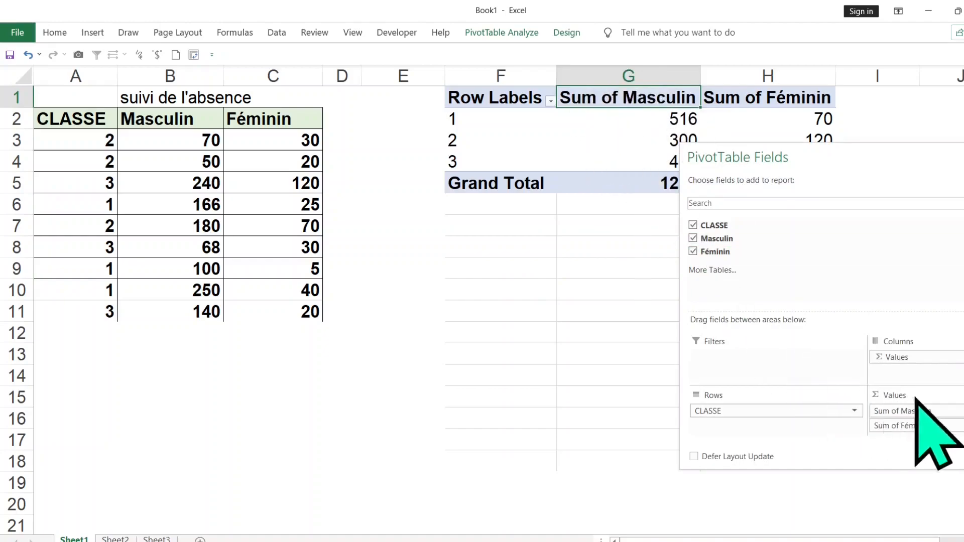
drag(876, 161, 750, 150)
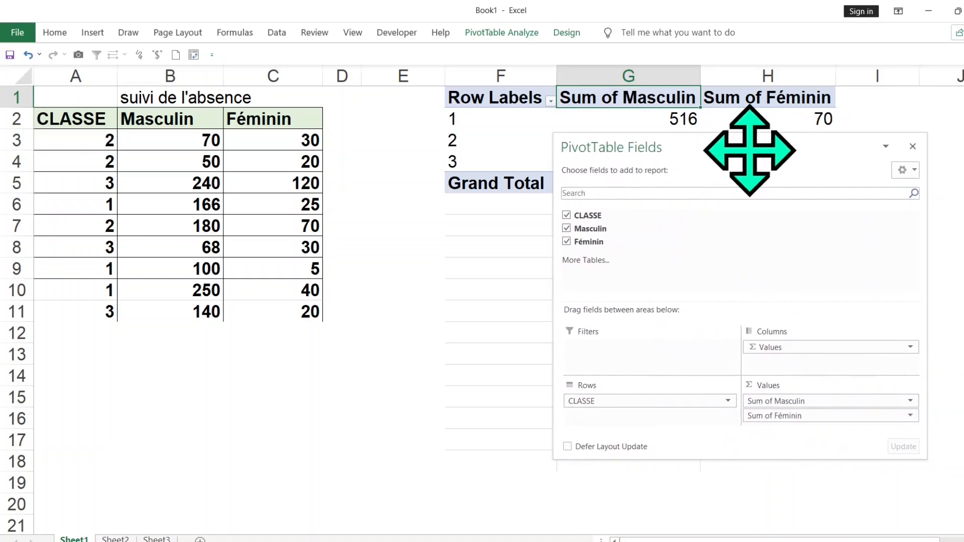
click(911, 401)
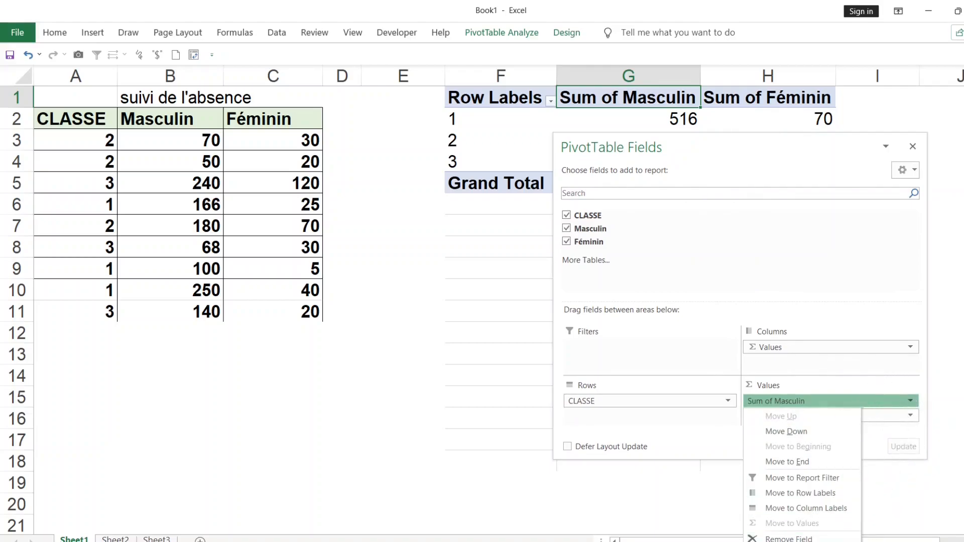
click(804, 541)
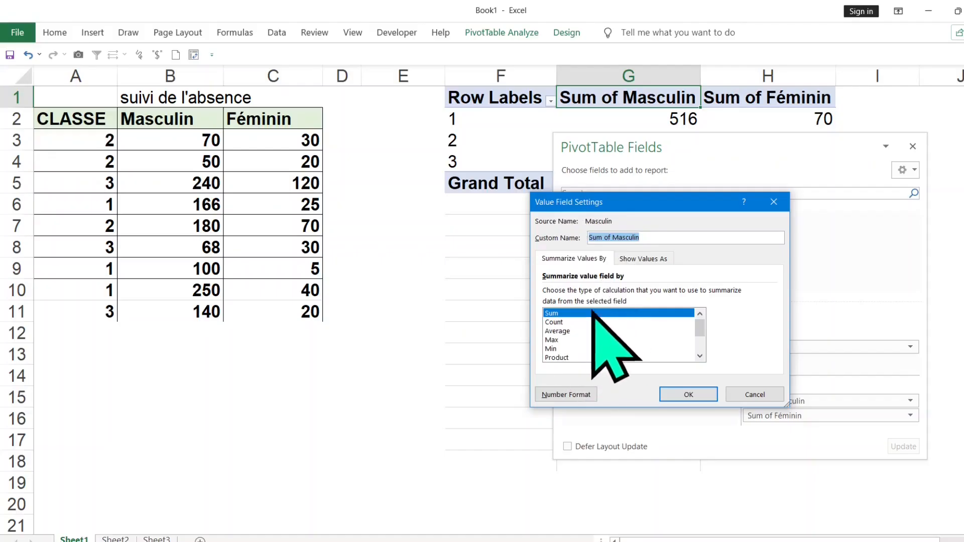
click(569, 331)
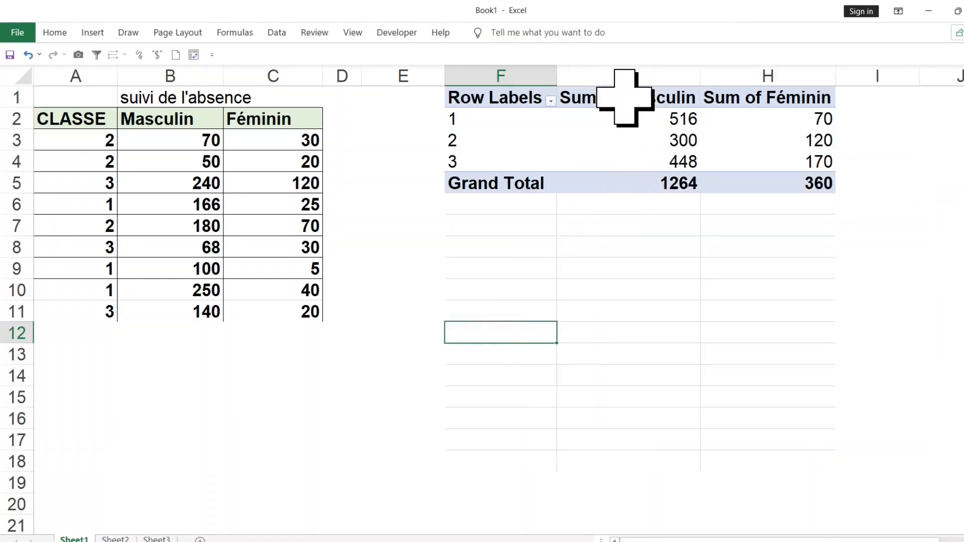
Step: Close the PivotTable field list and change the Masculin value field's calculation from Sum to Average
click(625, 98)
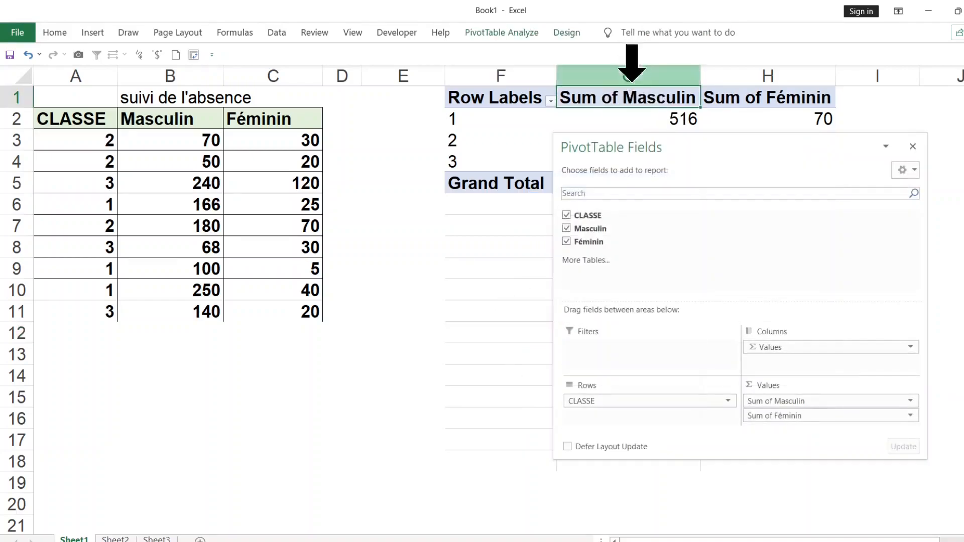
click(913, 147)
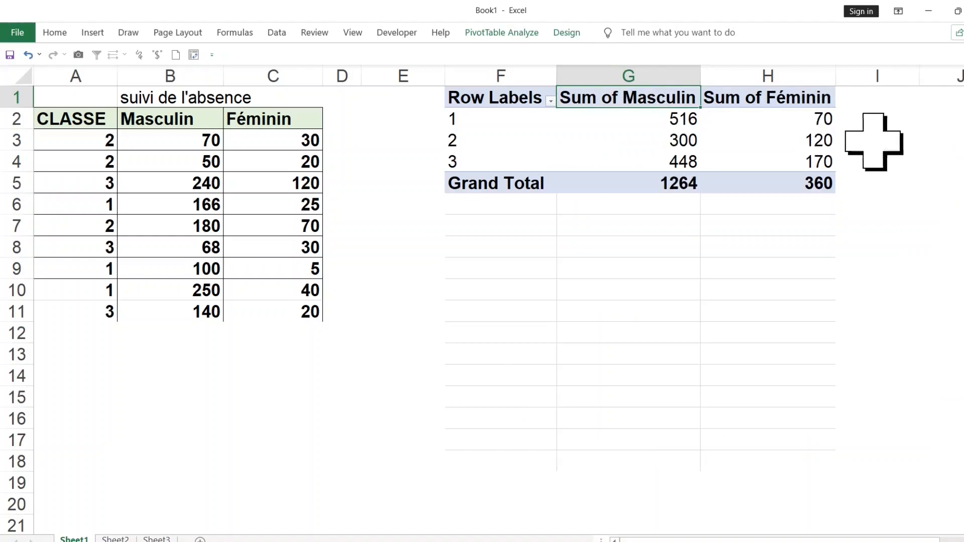
double_click(612, 97)
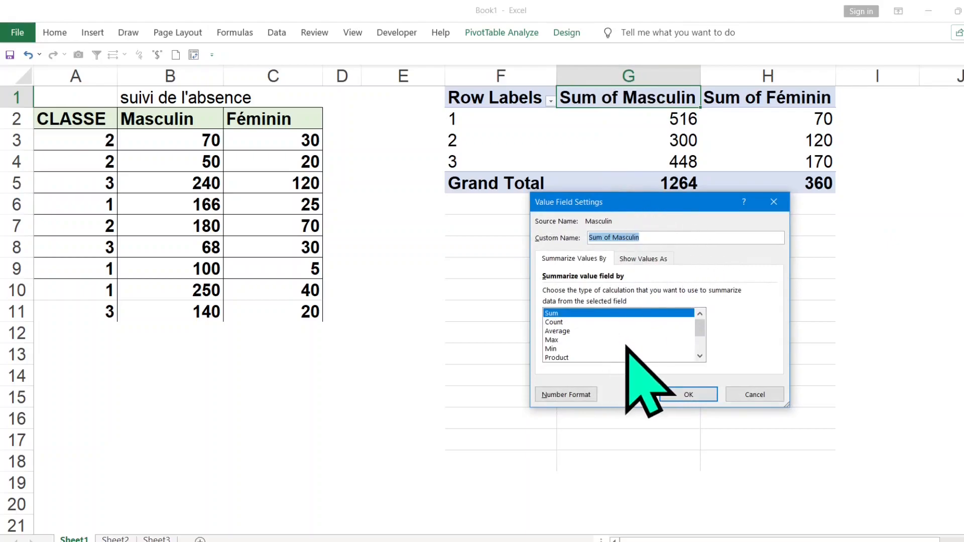
click(561, 332)
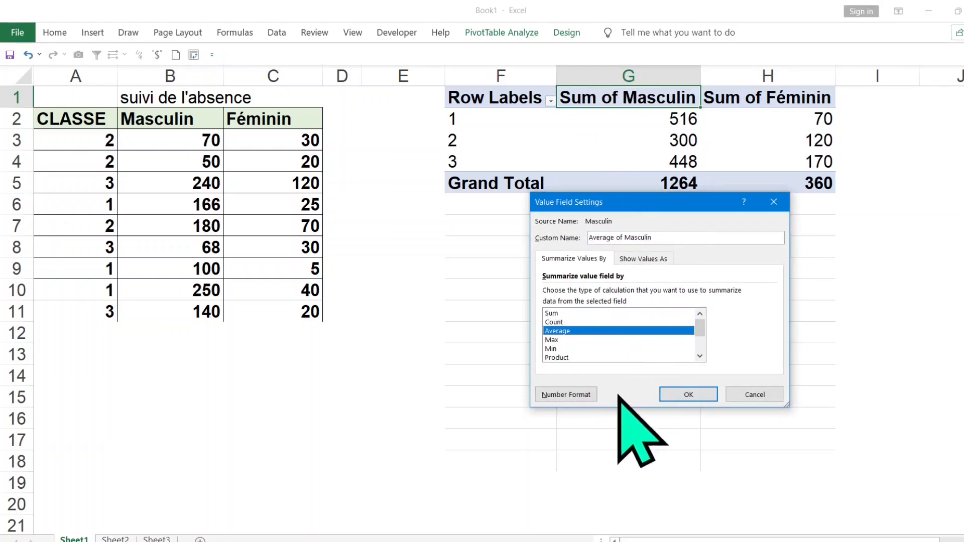
click(676, 395)
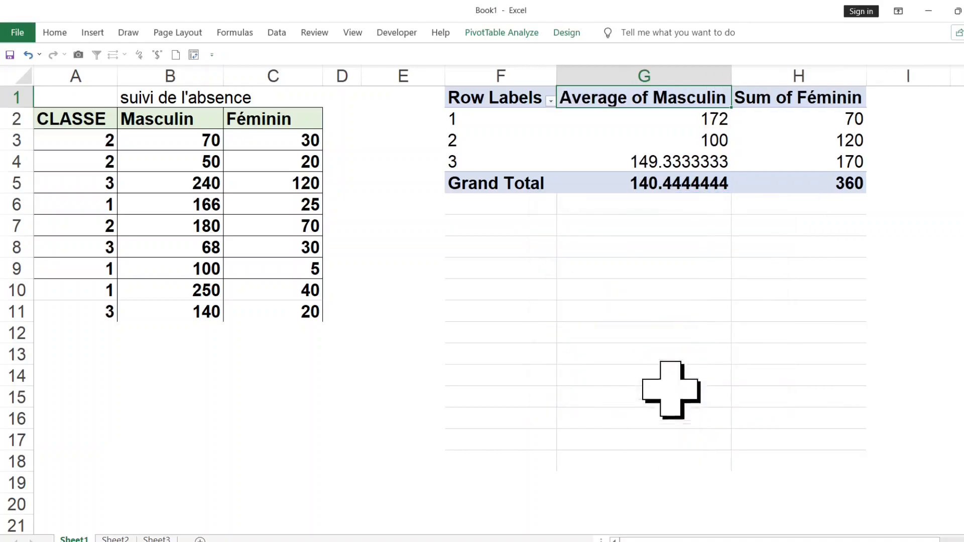
Step: Format the PivotTable's Average of Masculin values as Number with 0 decimal places
click(662, 161)
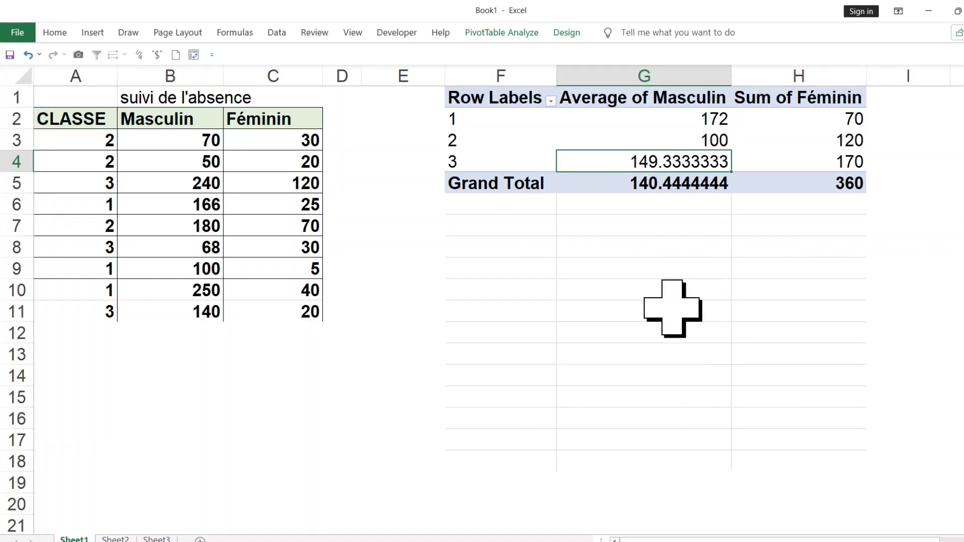
mouse_move(630, 160)
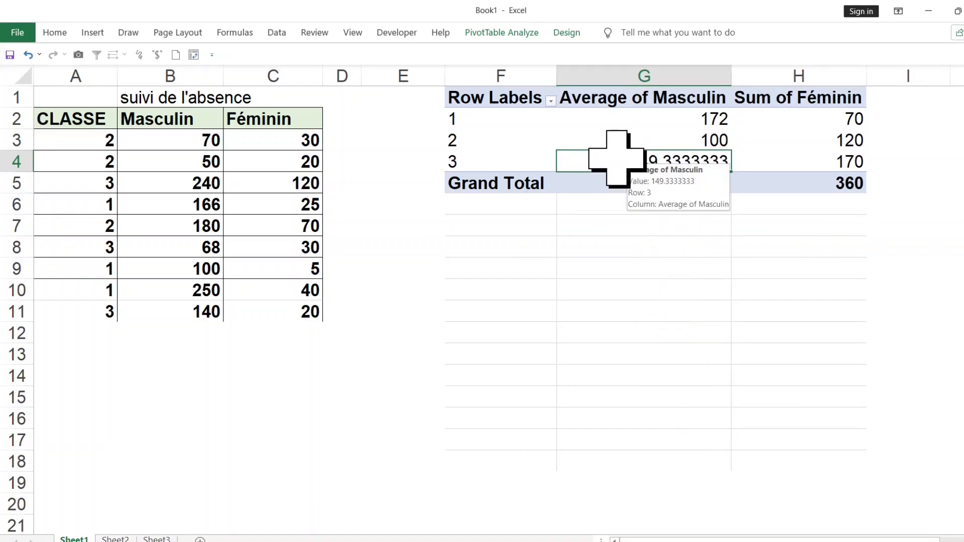
drag(628, 117, 639, 158)
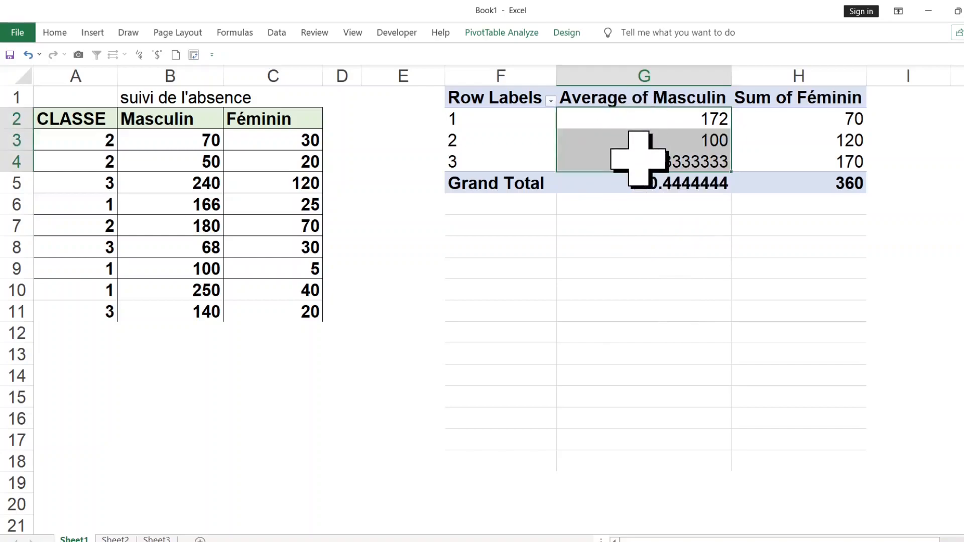
click(622, 119)
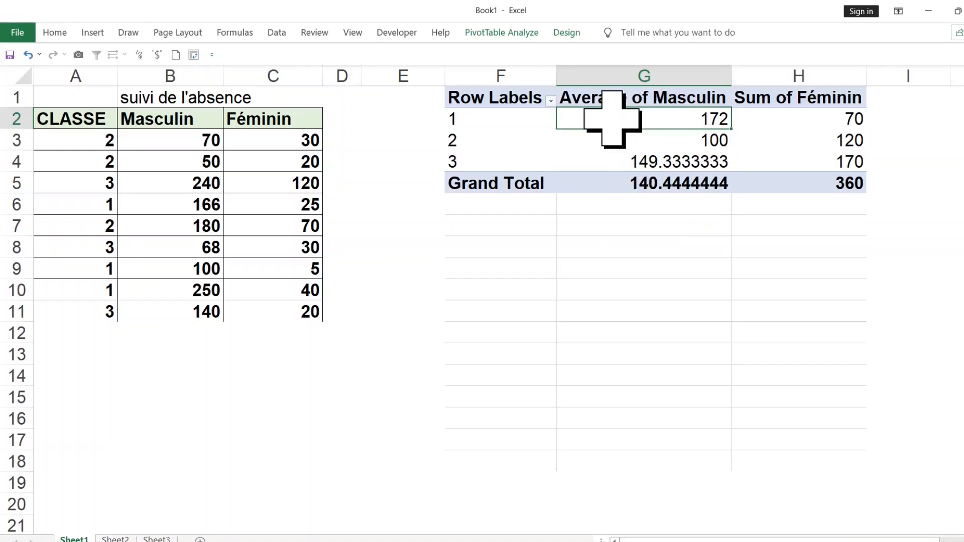
right_click(614, 119)
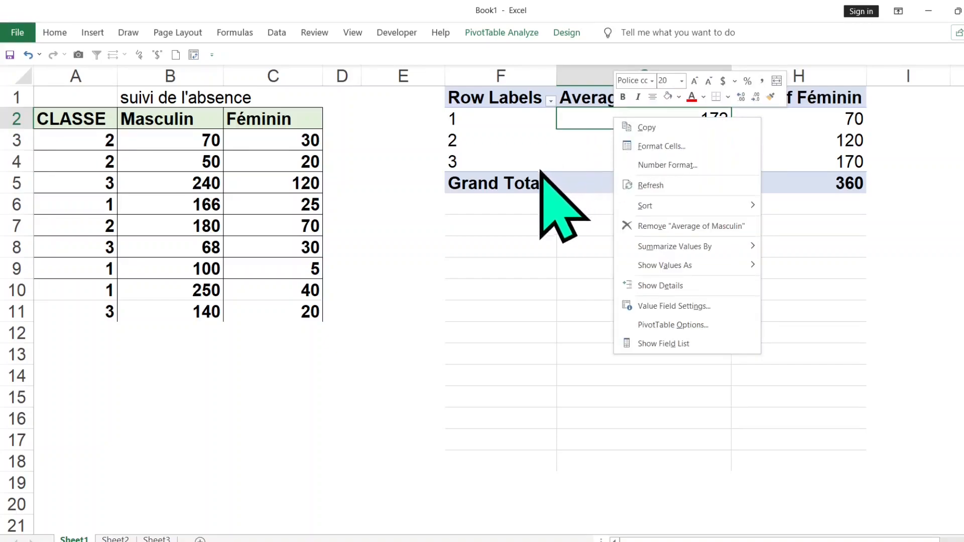
click(673, 166)
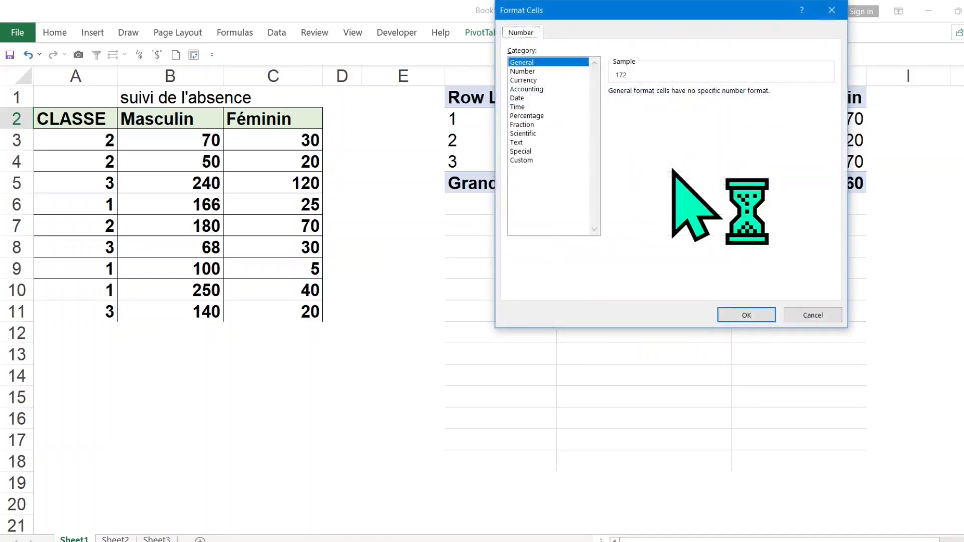
click(524, 72)
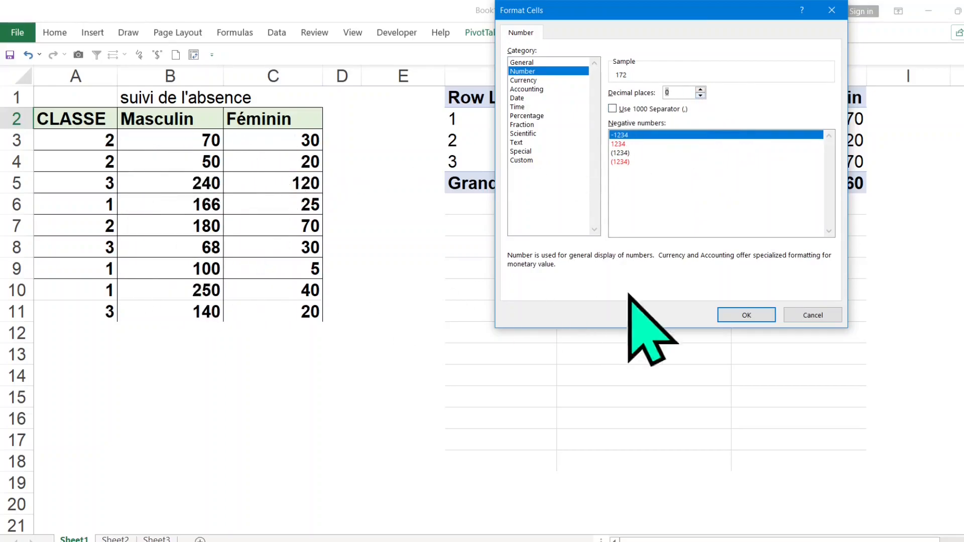
click(747, 317)
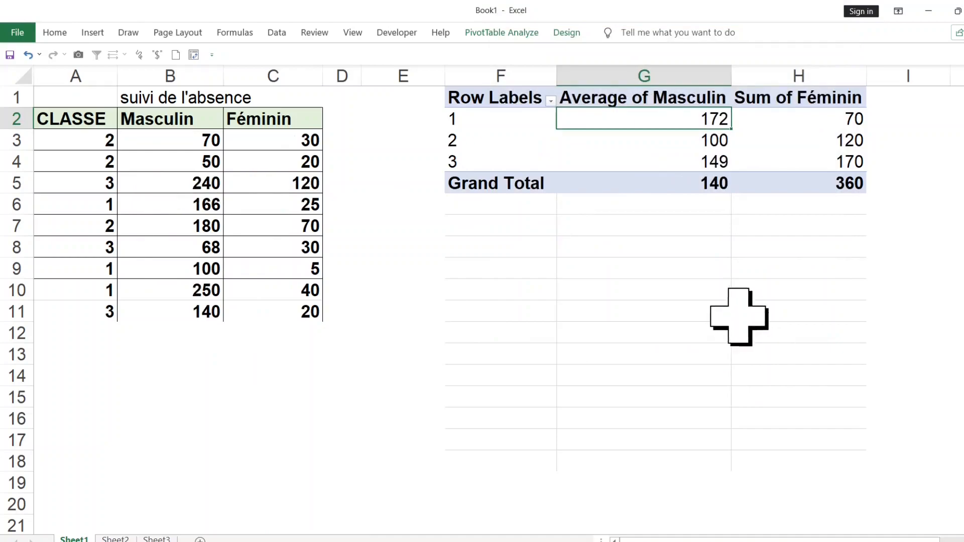
click(658, 285)
click(668, 138)
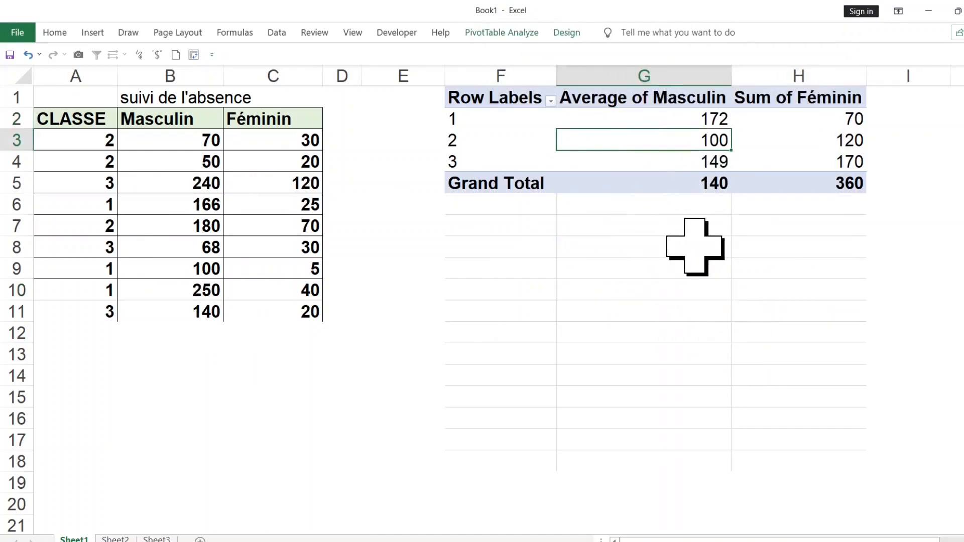
Step: Narrow the empty column E just before the PivotTable
click(803, 100)
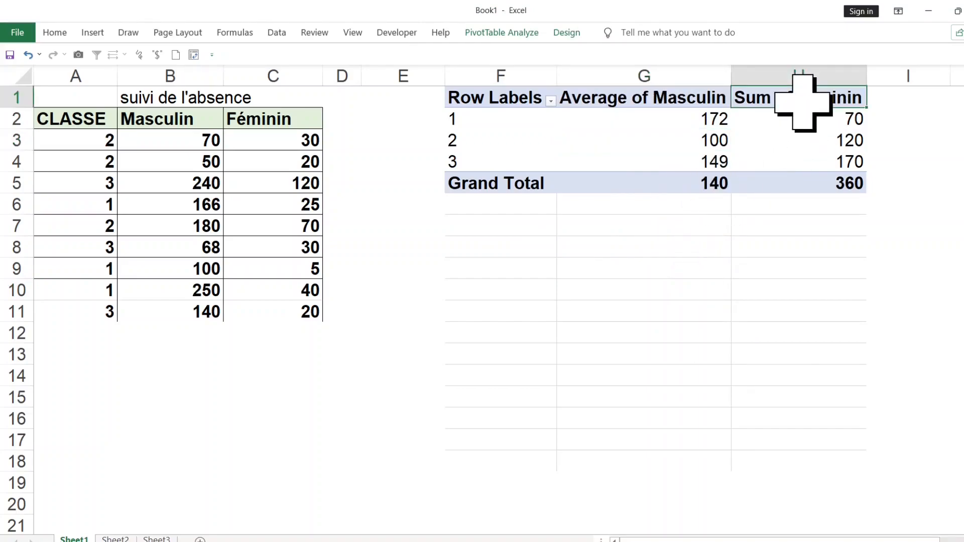
click(395, 78)
drag(442, 78, 381, 78)
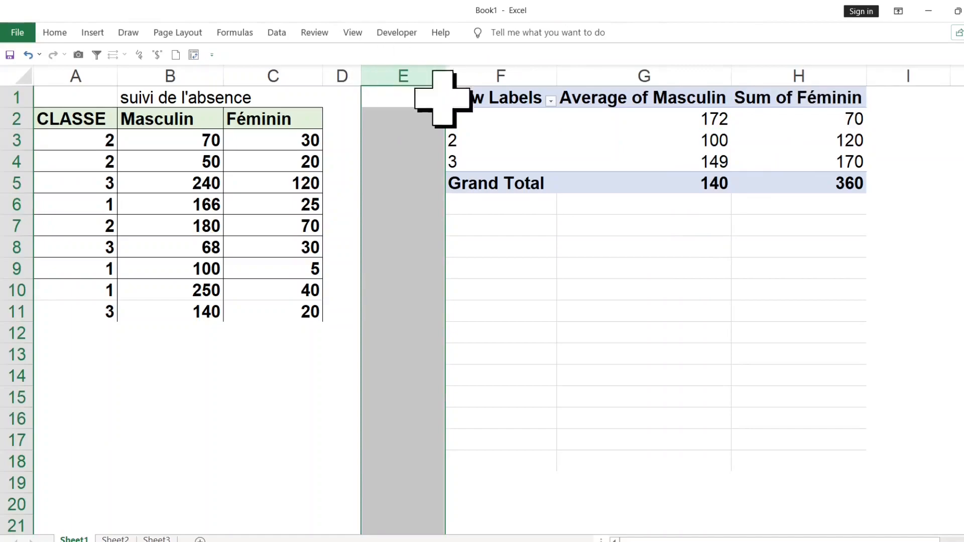
Step: Summarize the PivotTable's Féminin values by Average instead of Sum
click(732, 97)
click(725, 120)
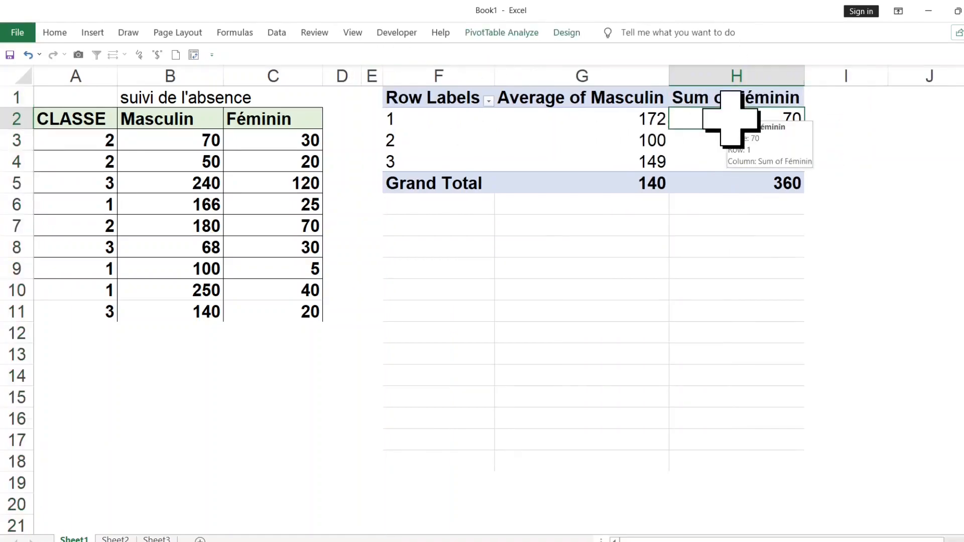
right_click(726, 120)
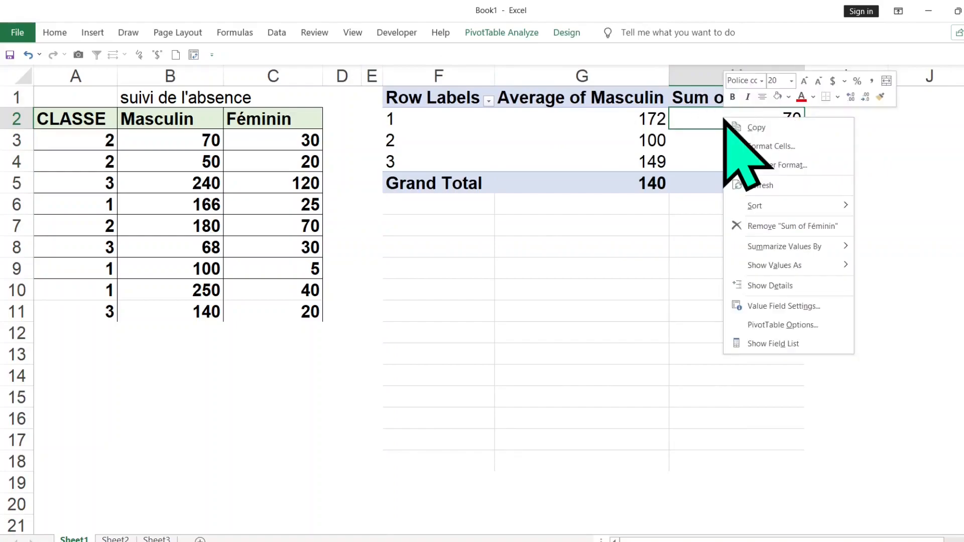
mouse_move(752, 251)
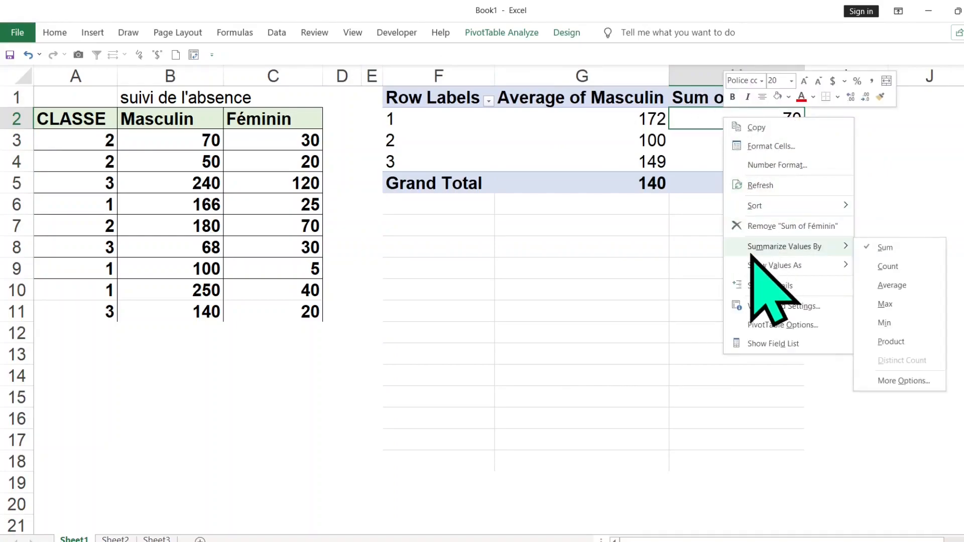
click(911, 286)
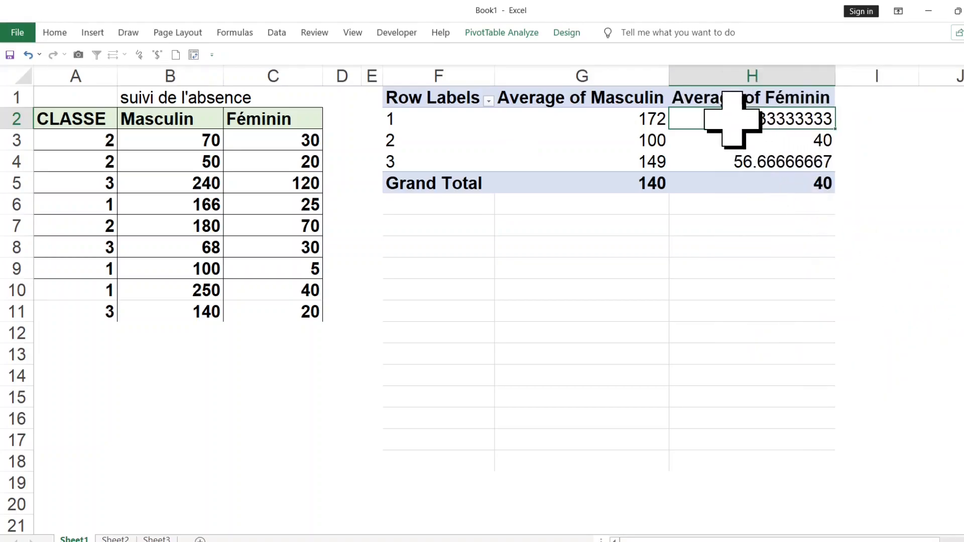
Step: Format the PivotTable's Average of Féminin values as Number with 0 decimal places
click(738, 96)
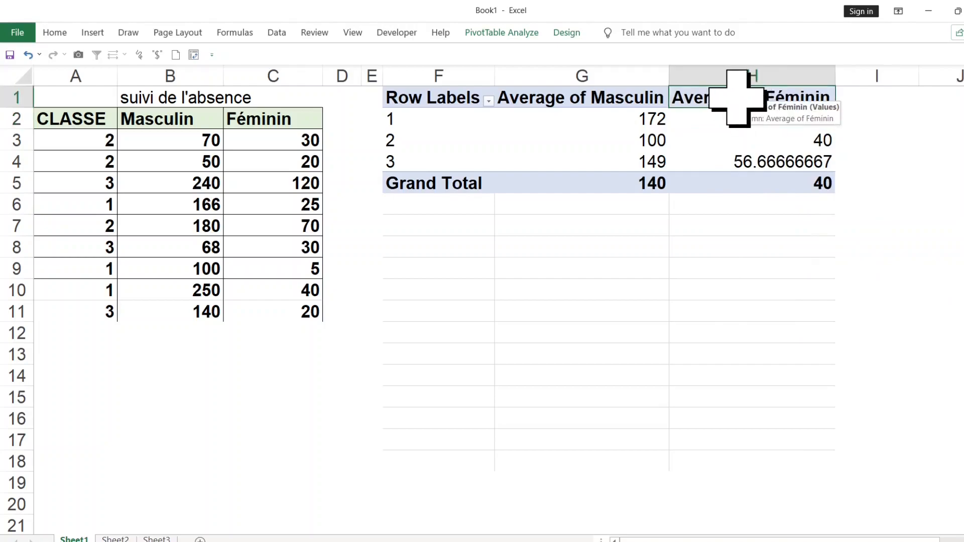
double_click(739, 98)
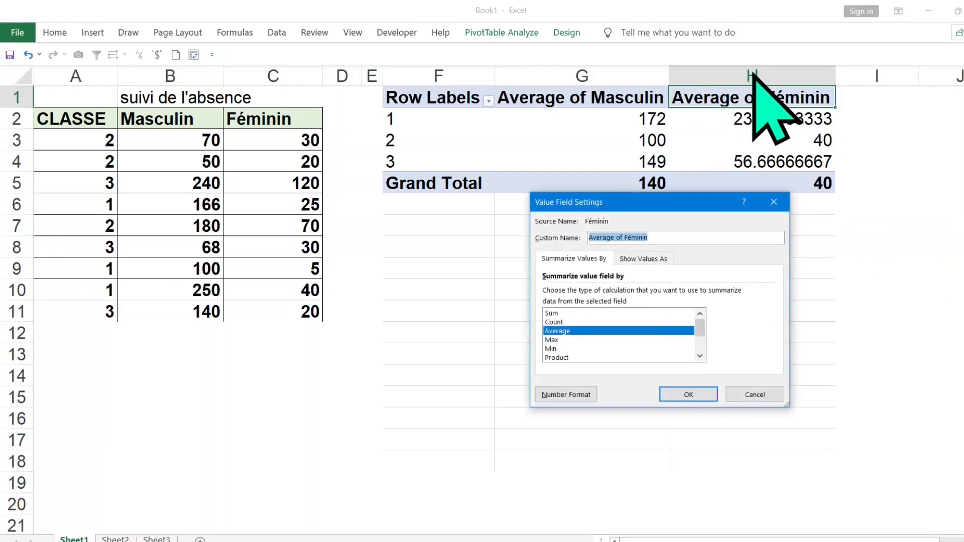
click(561, 399)
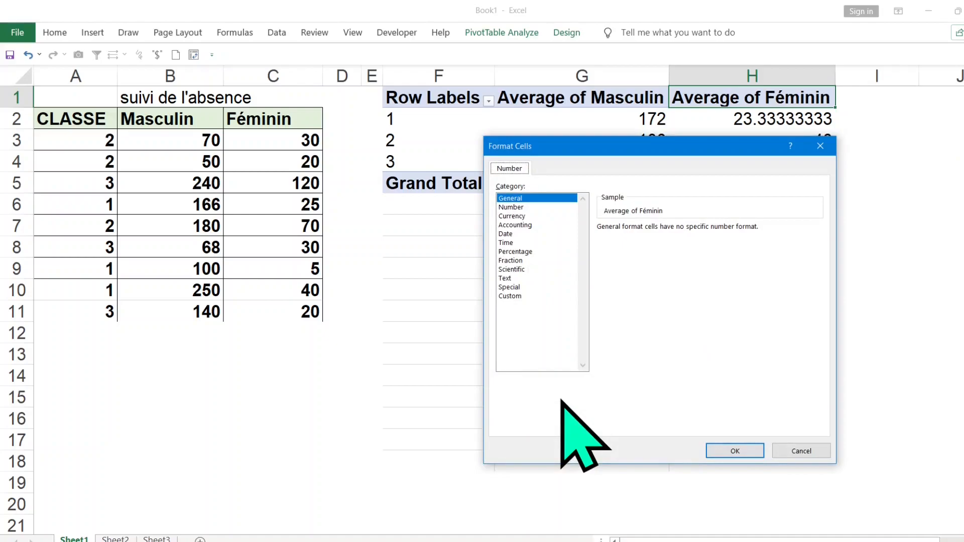
click(512, 207)
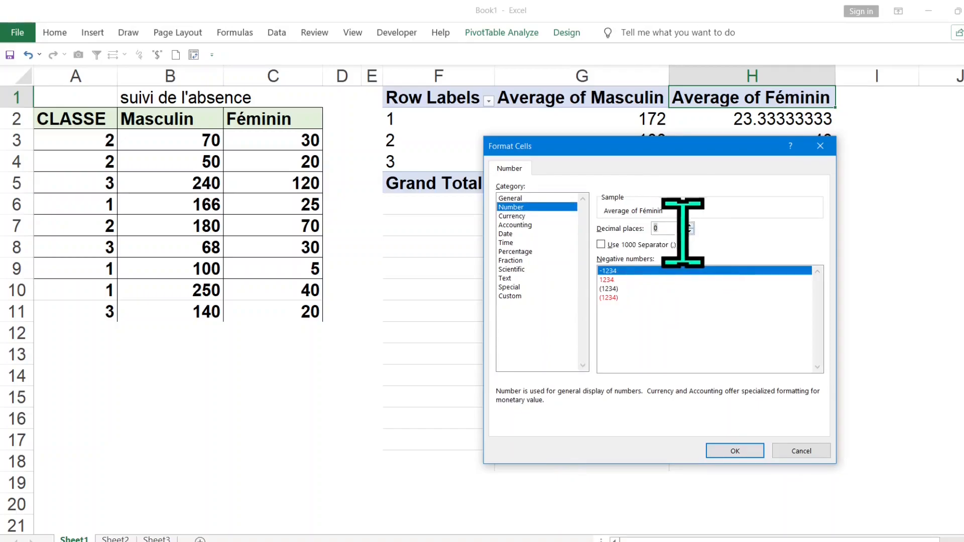
click(734, 451)
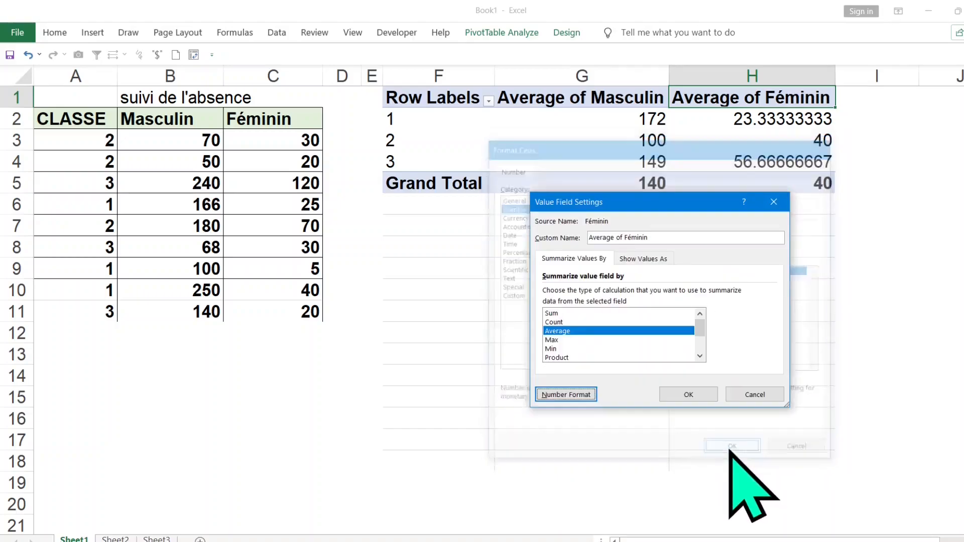
click(690, 396)
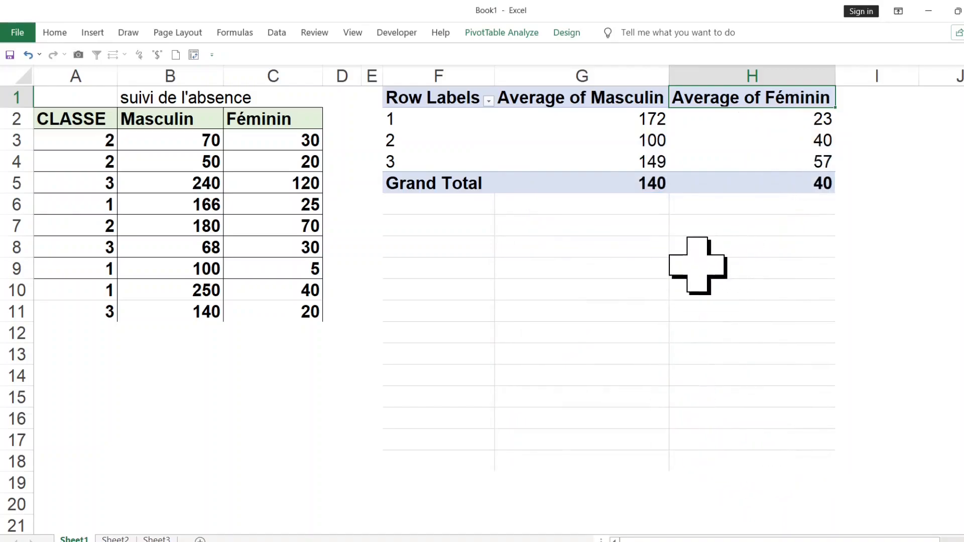
click(698, 268)
Step: Change the first class 2 row of the source table to 700 for Masculin and 500 for Féminin
click(167, 145)
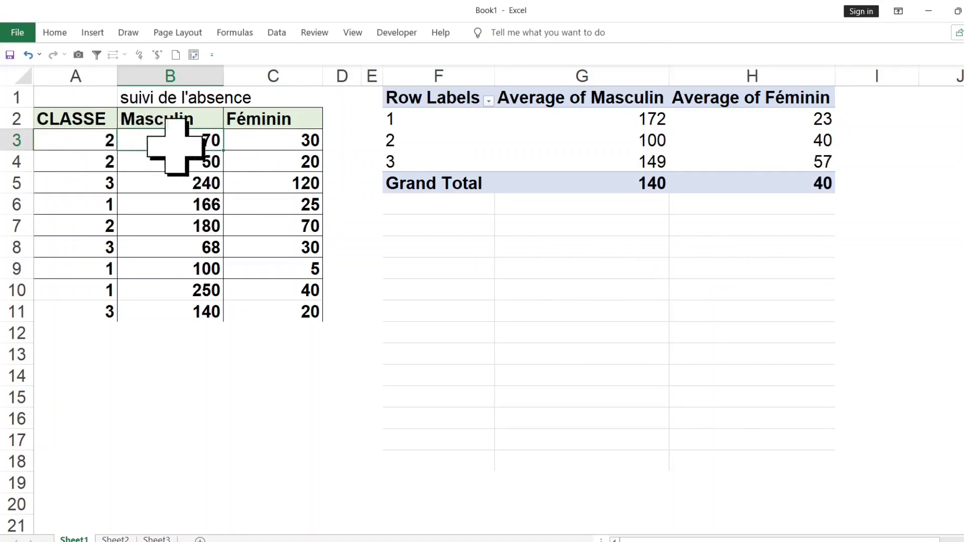
double_click(218, 141)
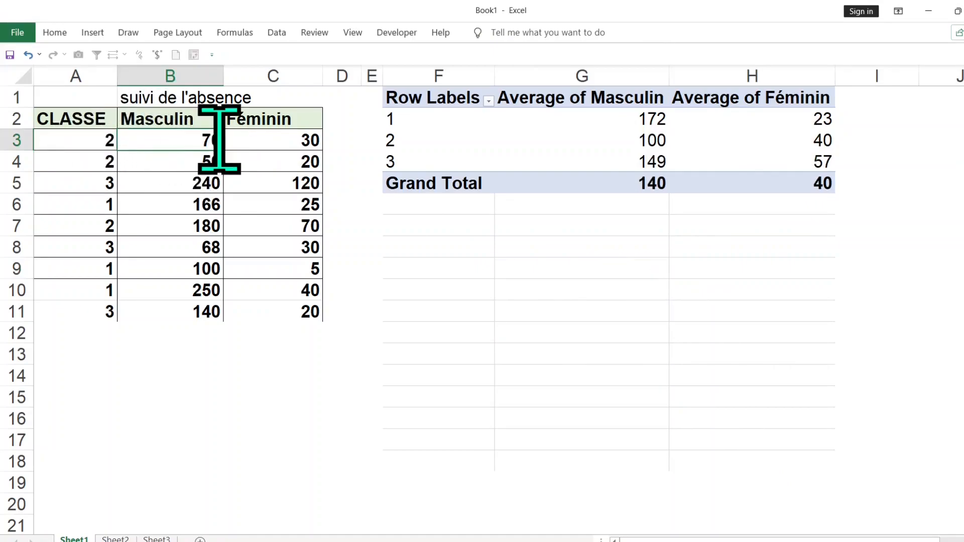
click(261, 140)
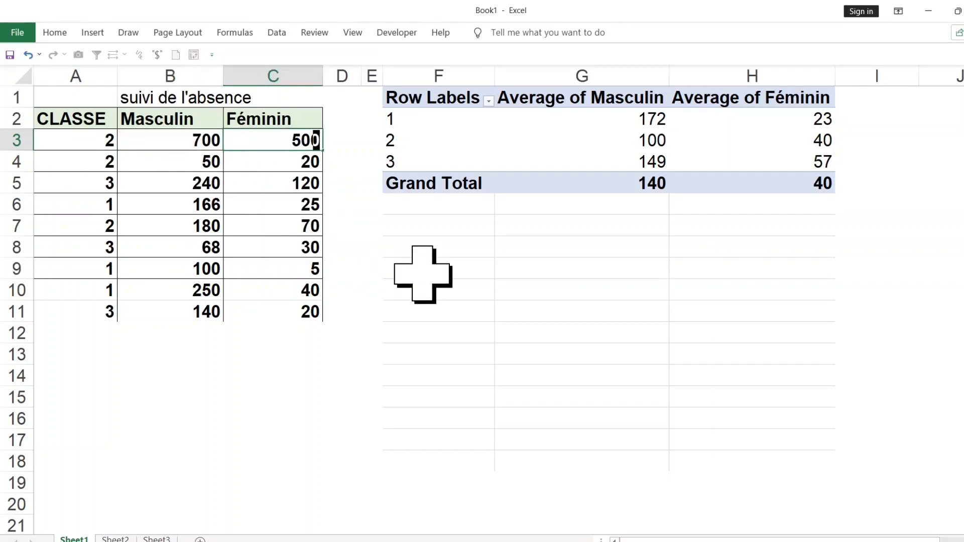
click(422, 274)
Step: Refresh the PivotTable from the edited source data
click(549, 141)
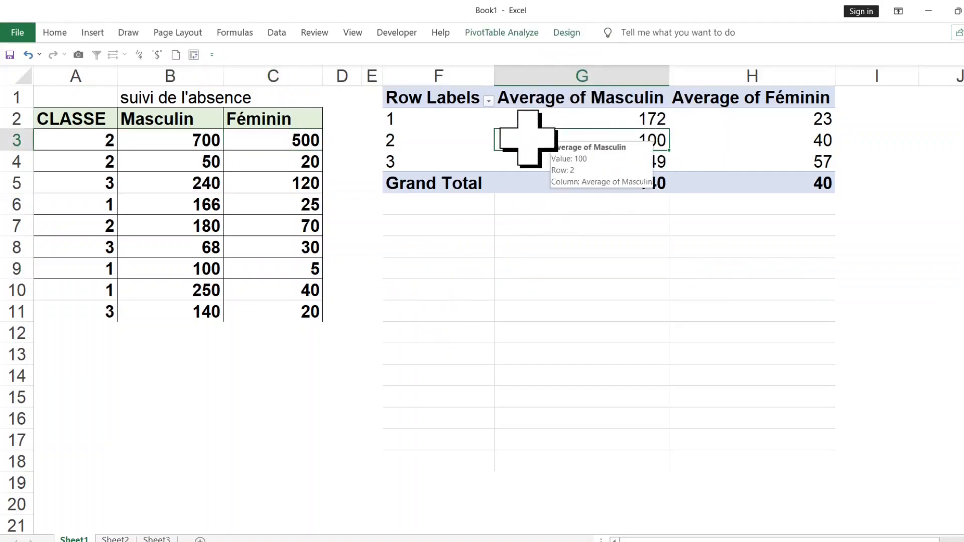
right_click(530, 139)
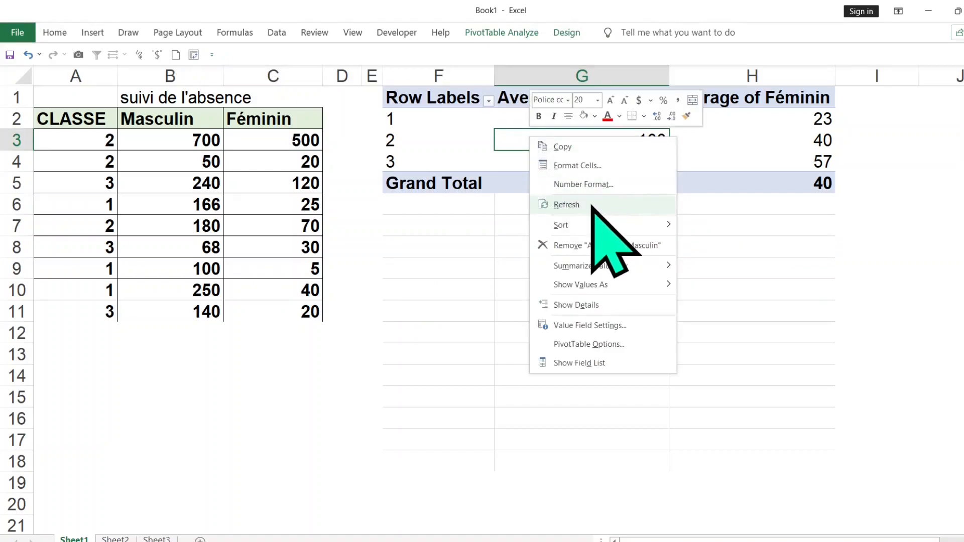
click(591, 206)
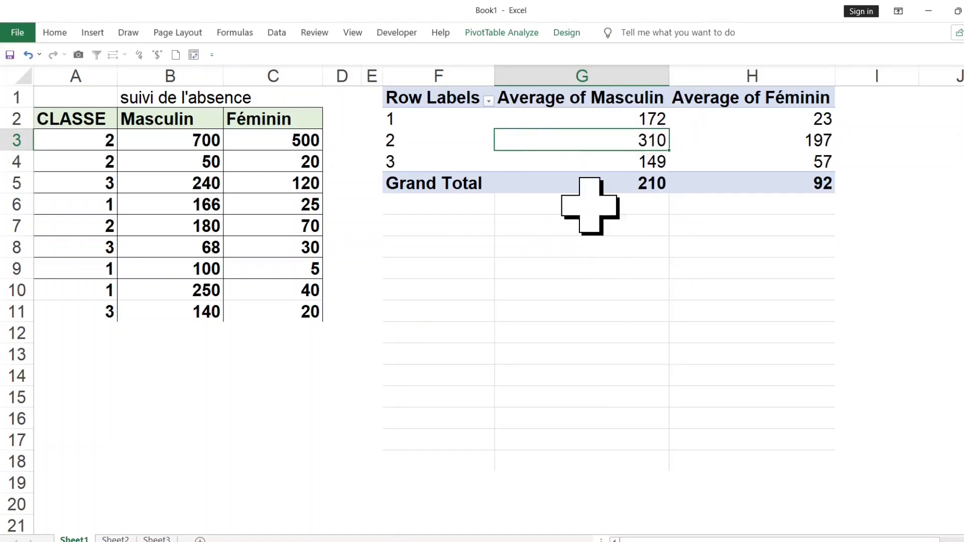
Step: Compare the PivotTable's class averages with the edited class 2 row in the source table
click(581, 276)
drag(603, 146, 602, 182)
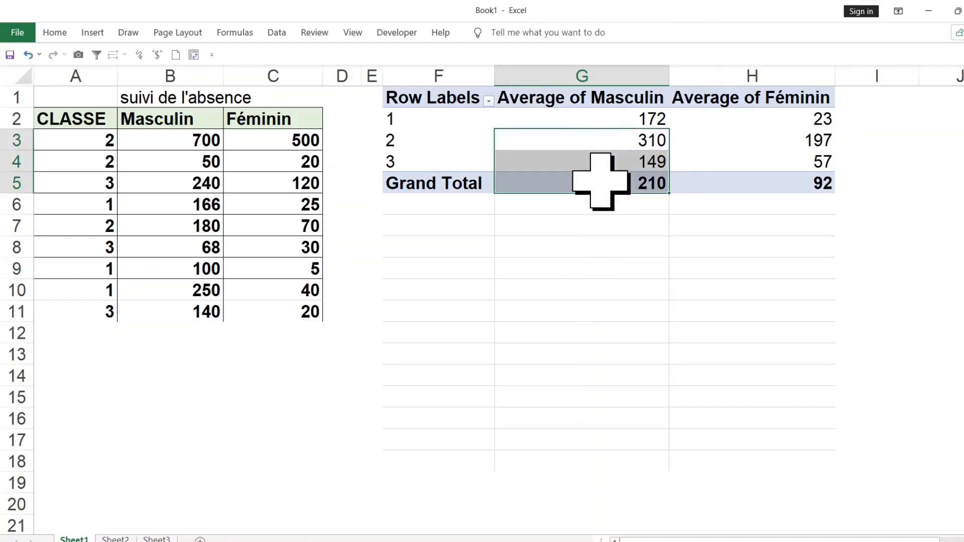
click(596, 262)
click(580, 156)
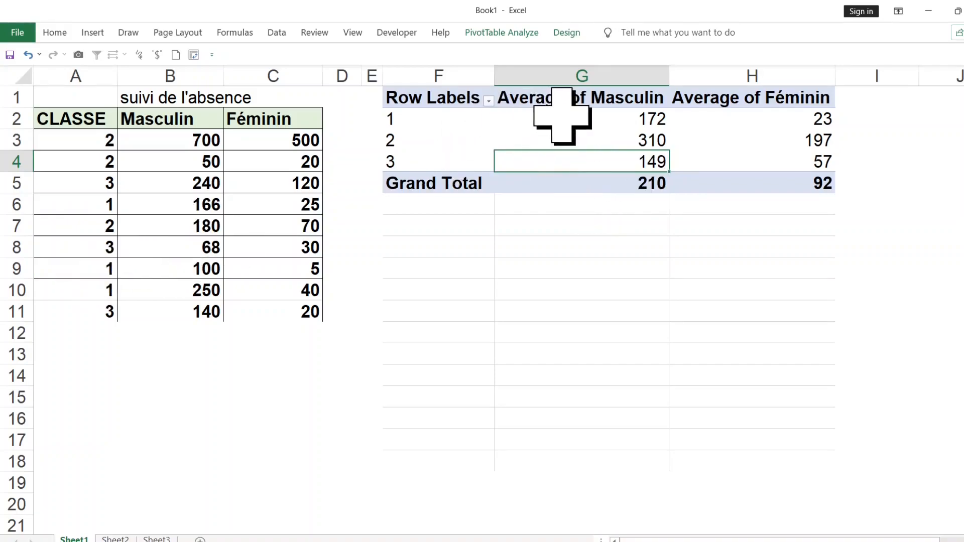
click(173, 144)
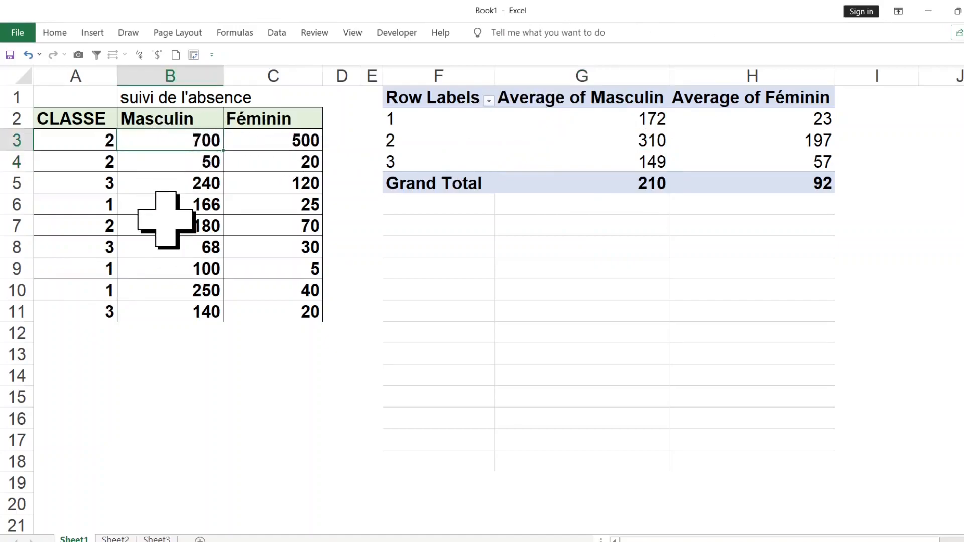
click(276, 144)
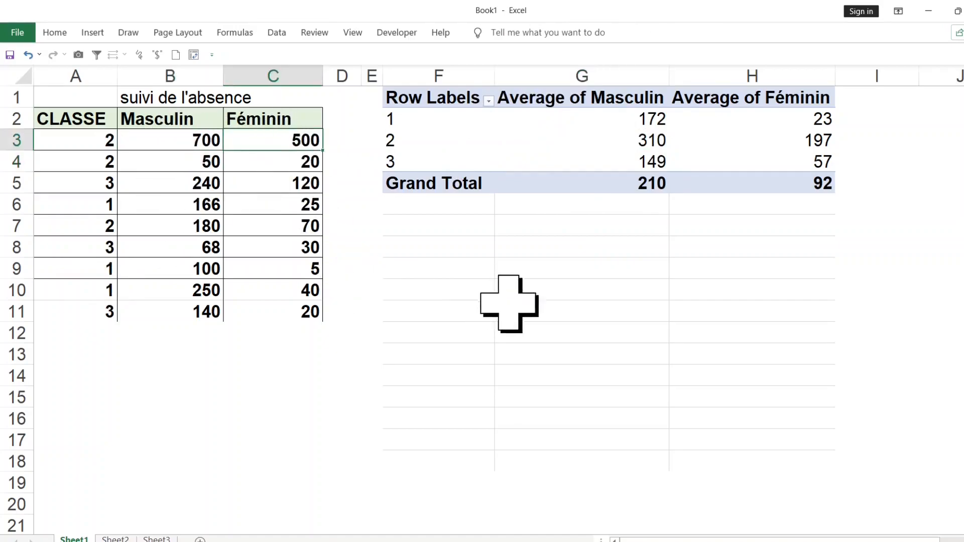
click(425, 98)
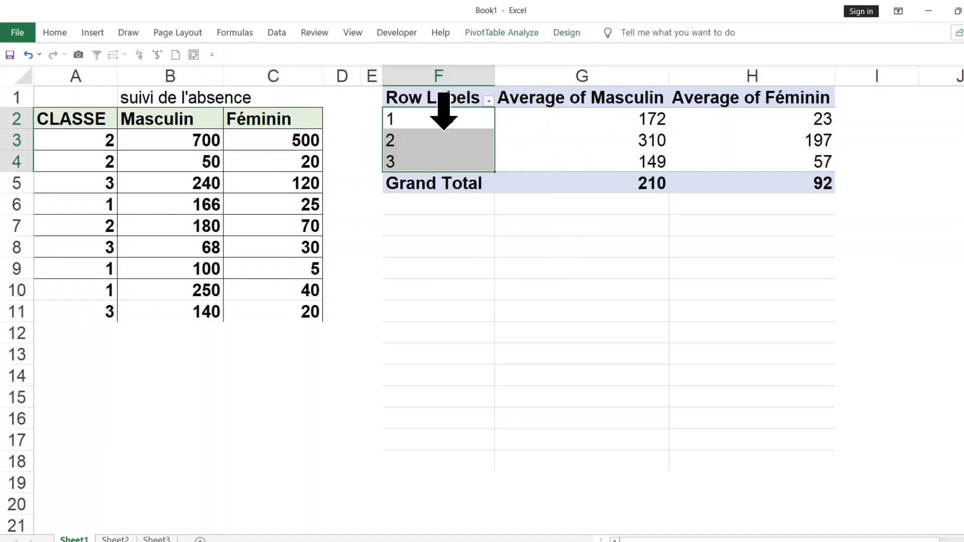
click(435, 119)
Step: Summarize the PivotTable's Masculin values by Max instead of Average
click(622, 123)
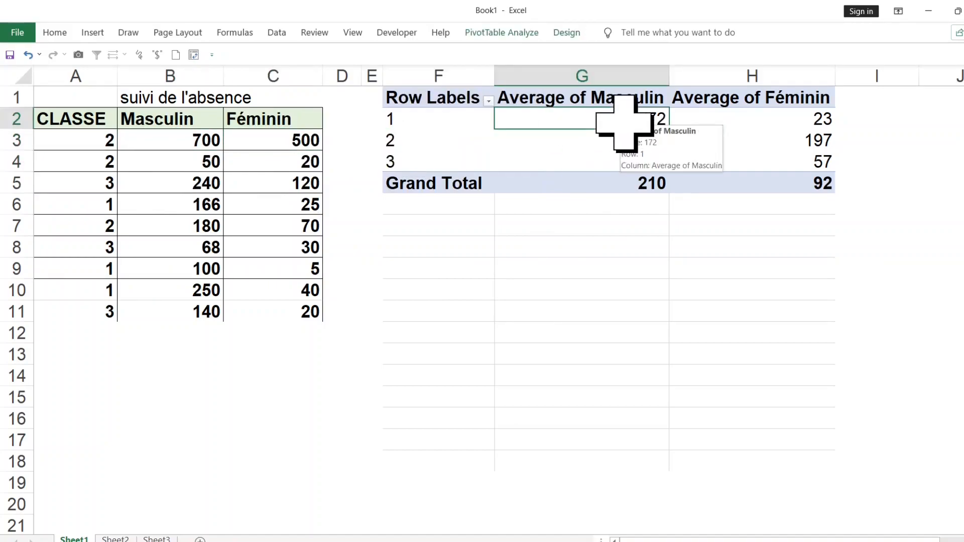
right_click(589, 120)
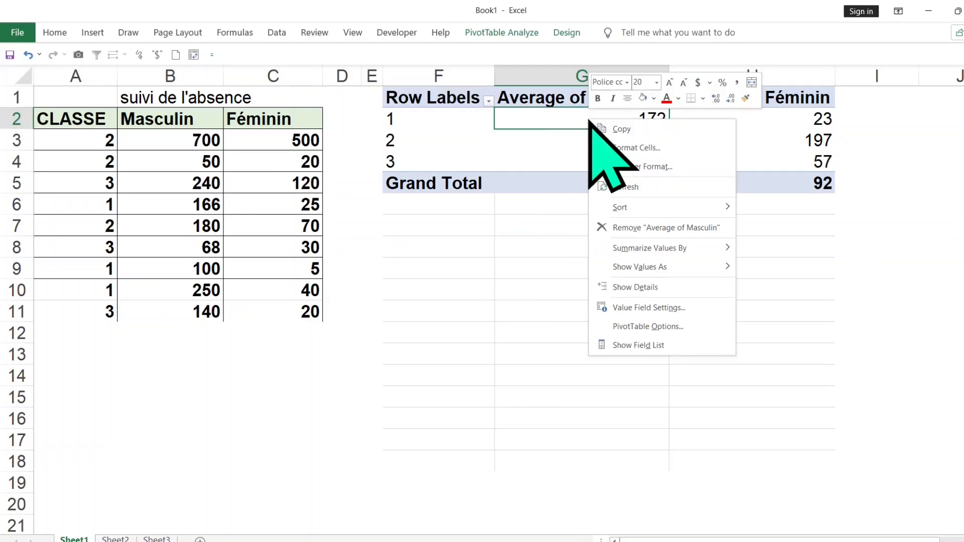
click(569, 146)
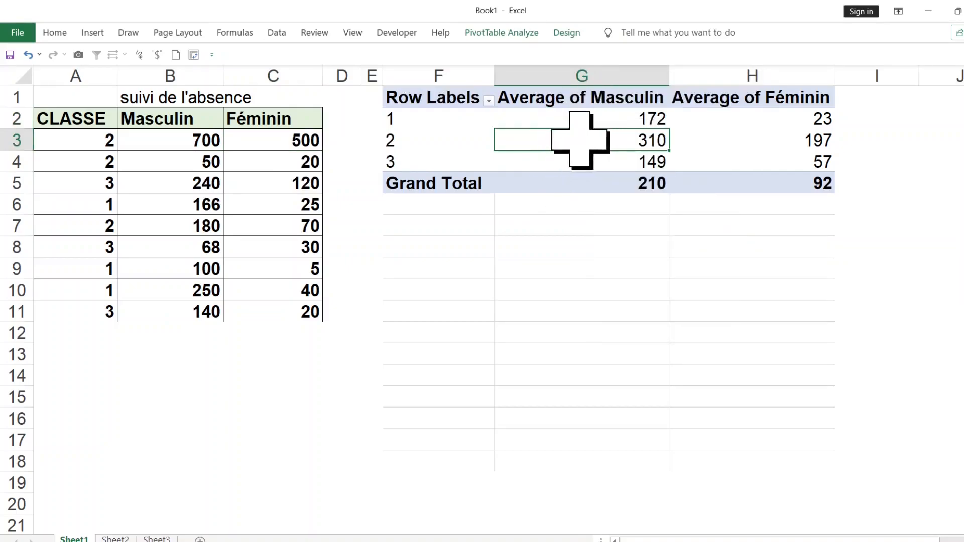
right_click(567, 144)
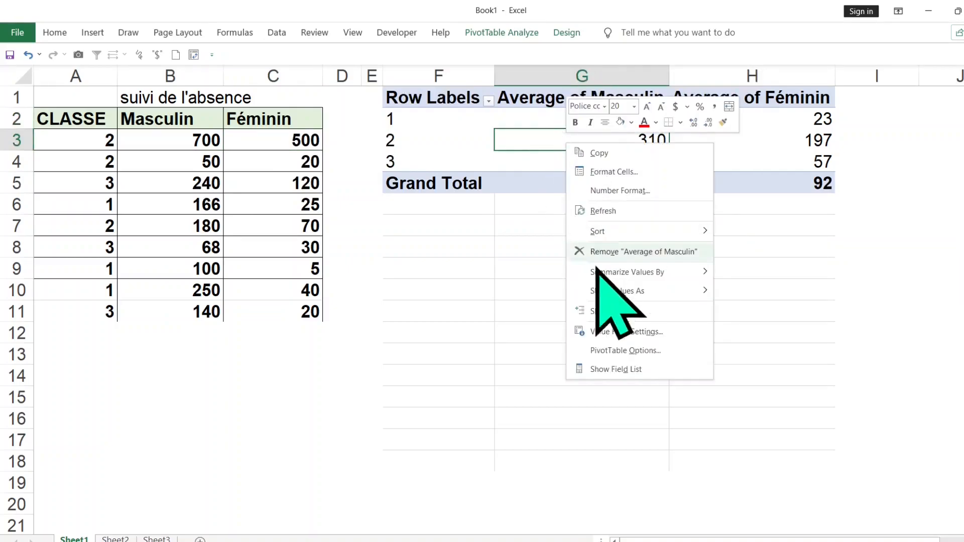
mouse_move(638, 277)
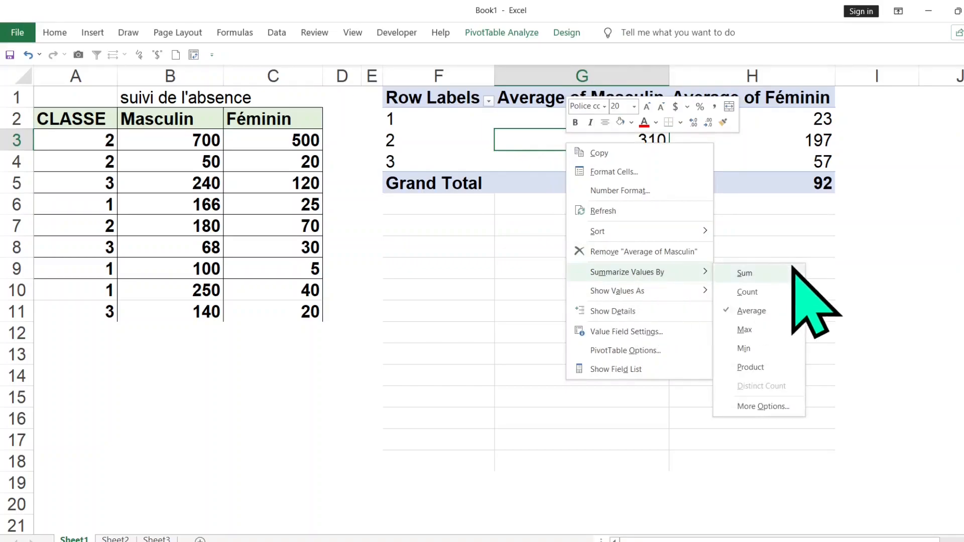
click(745, 330)
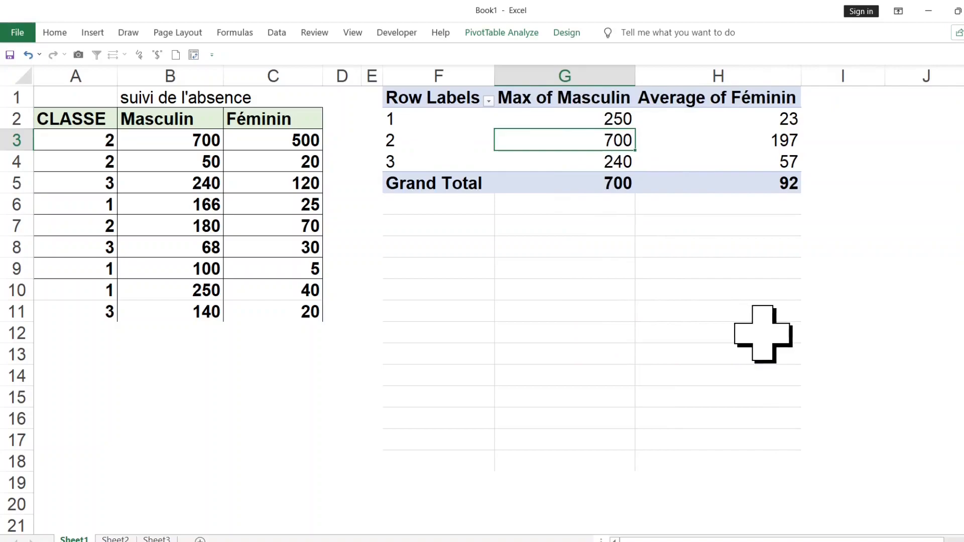
Step: Change the PivotTable's Féminin value field calculation from Average to Max
click(734, 118)
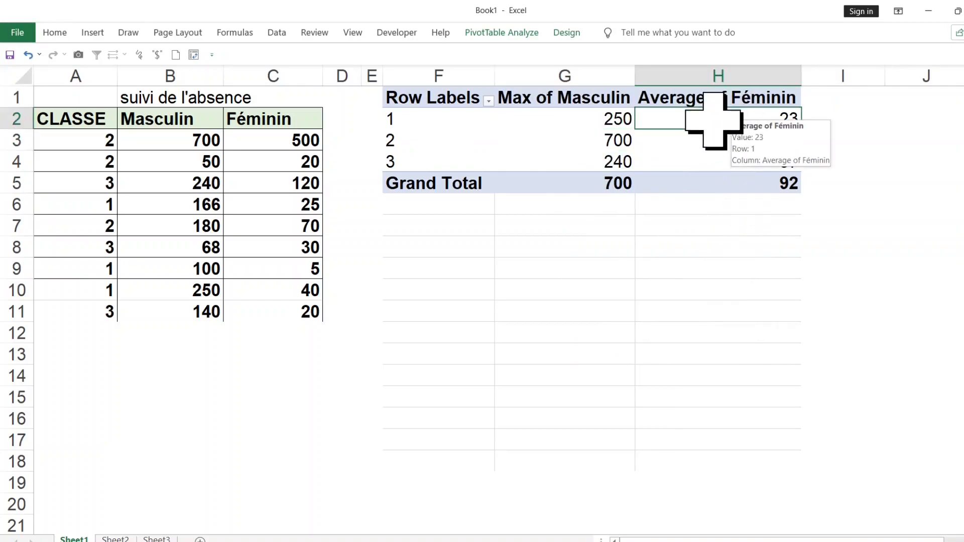
double_click(712, 97)
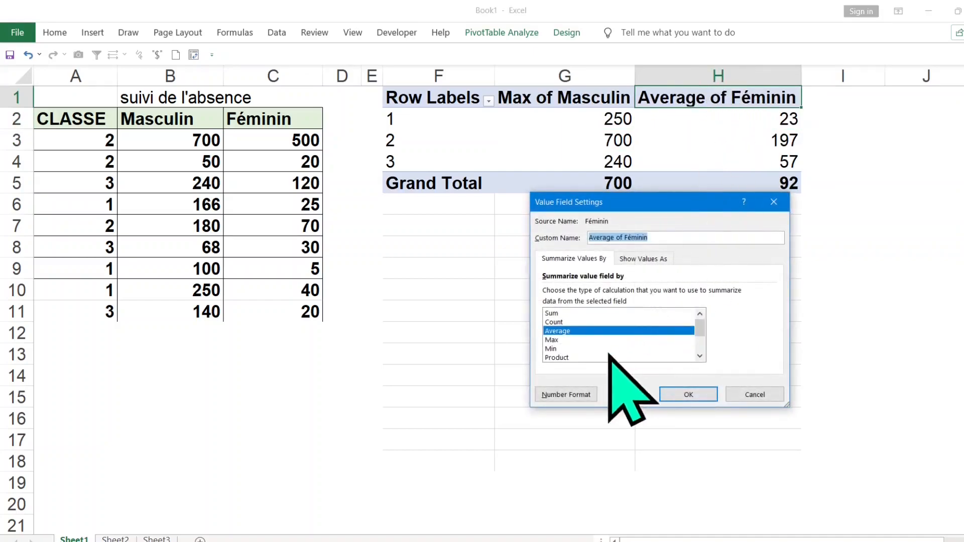
click(555, 341)
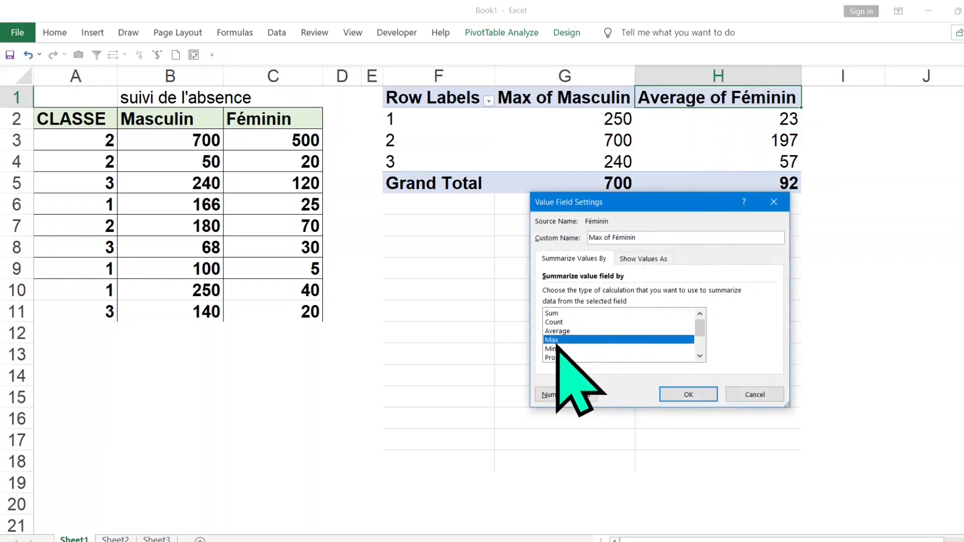
click(689, 394)
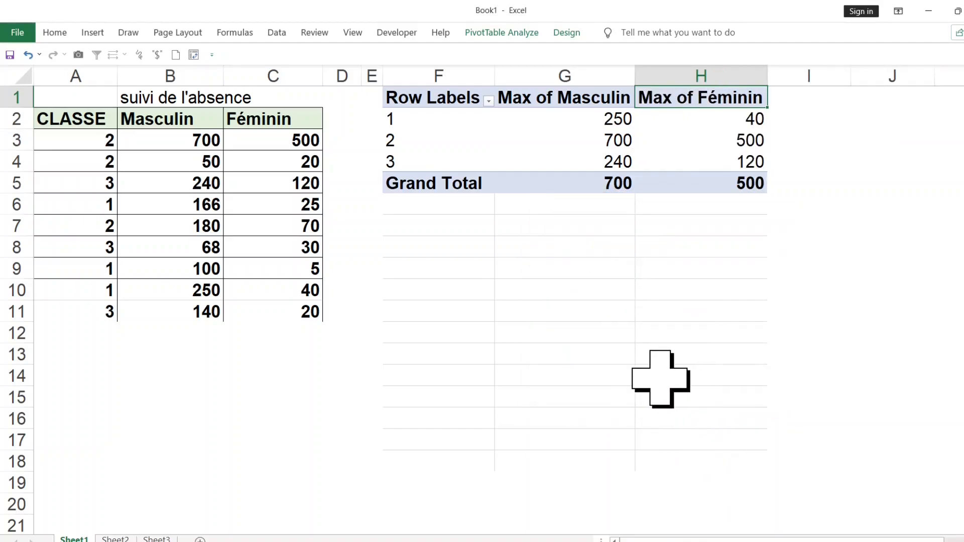
Step: Rename the PivotTable's Grand Total row label as "max"
click(432, 183)
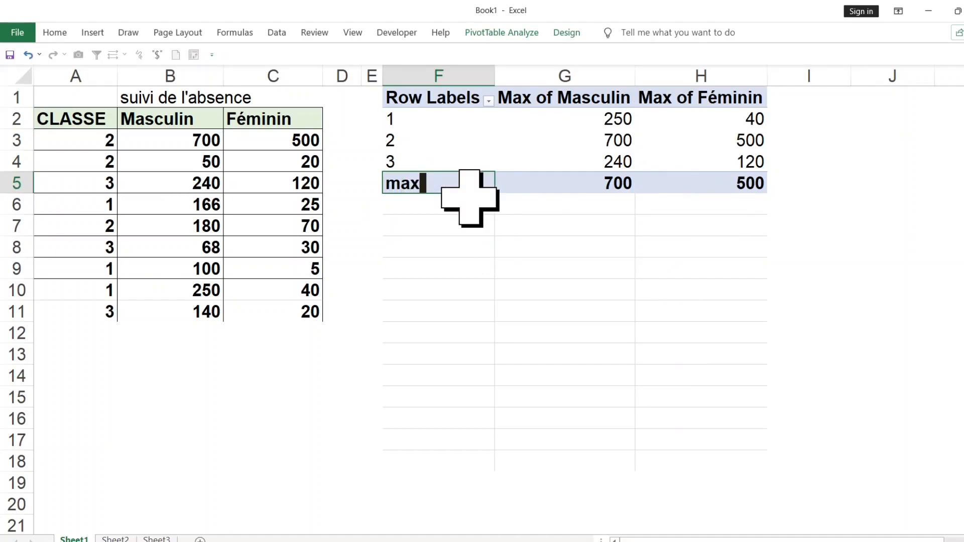
click(517, 272)
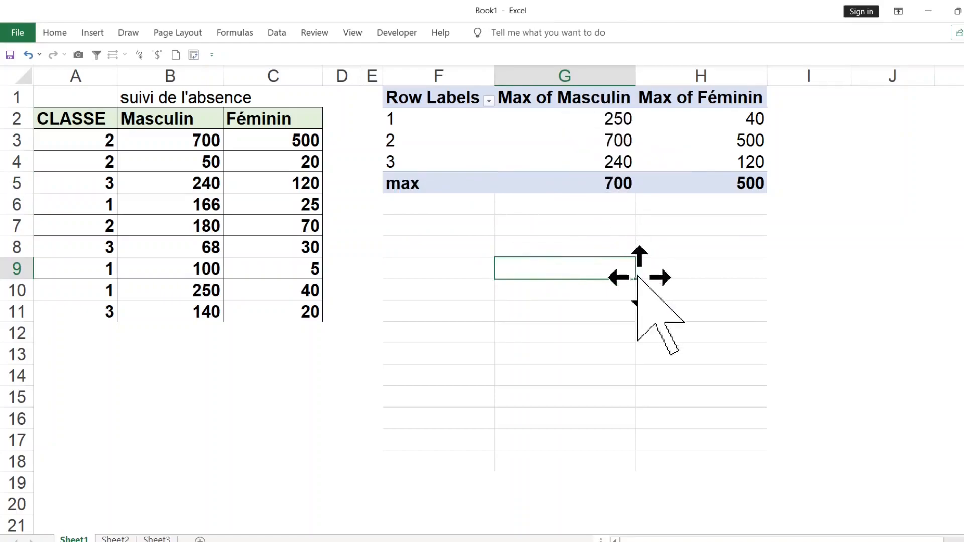
click(588, 121)
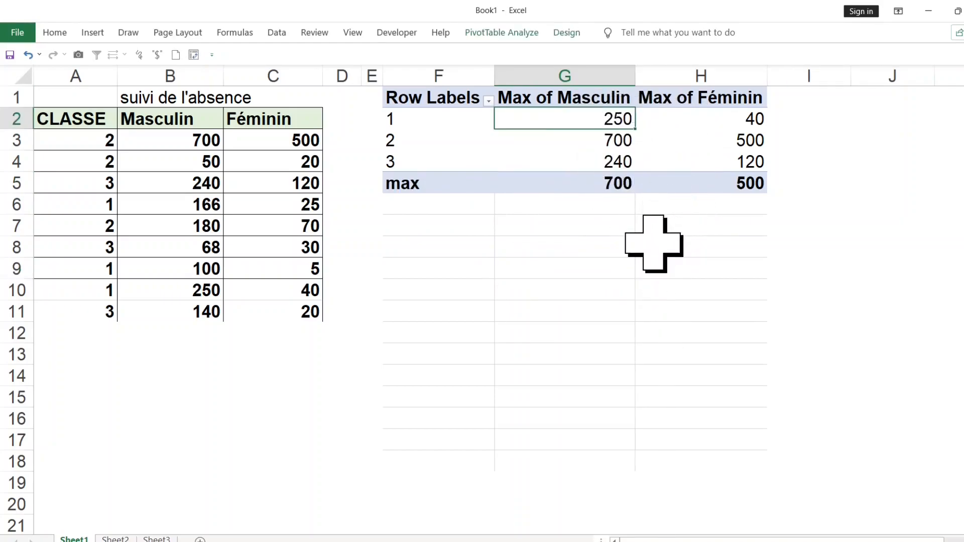
click(608, 190)
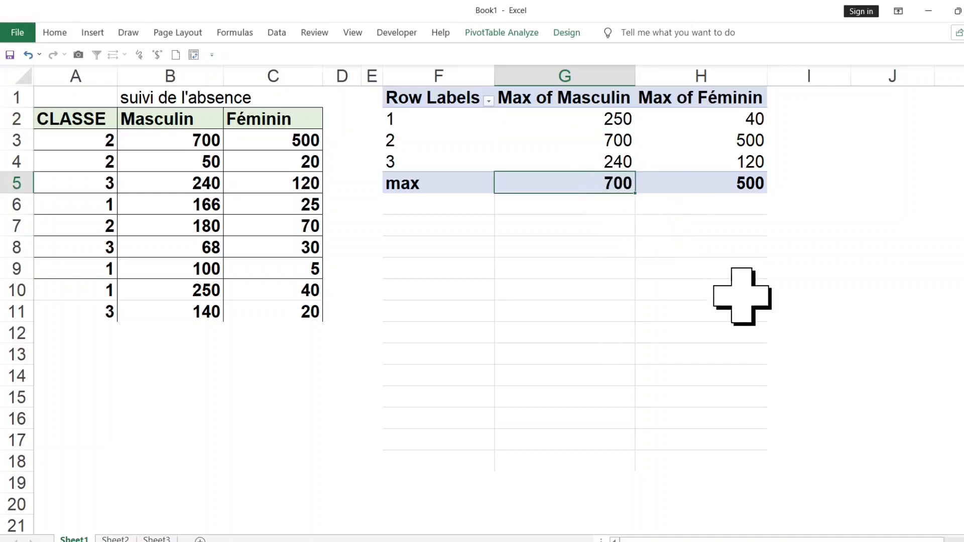
click(737, 296)
click(754, 134)
drag(739, 118, 746, 156)
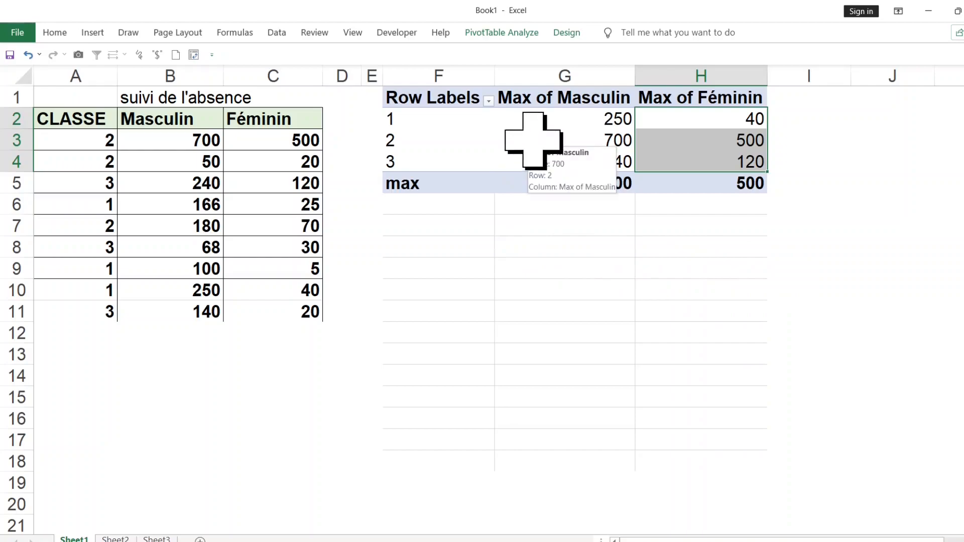
click(176, 189)
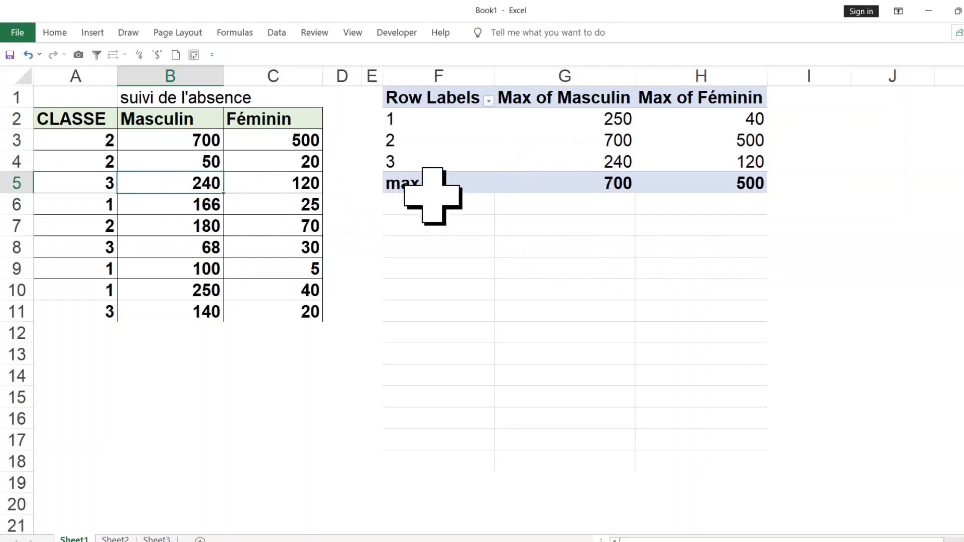
Step: Add Masculin to the PivotTable's values a second time, placed before Max of Masculin, and close the field list
click(566, 140)
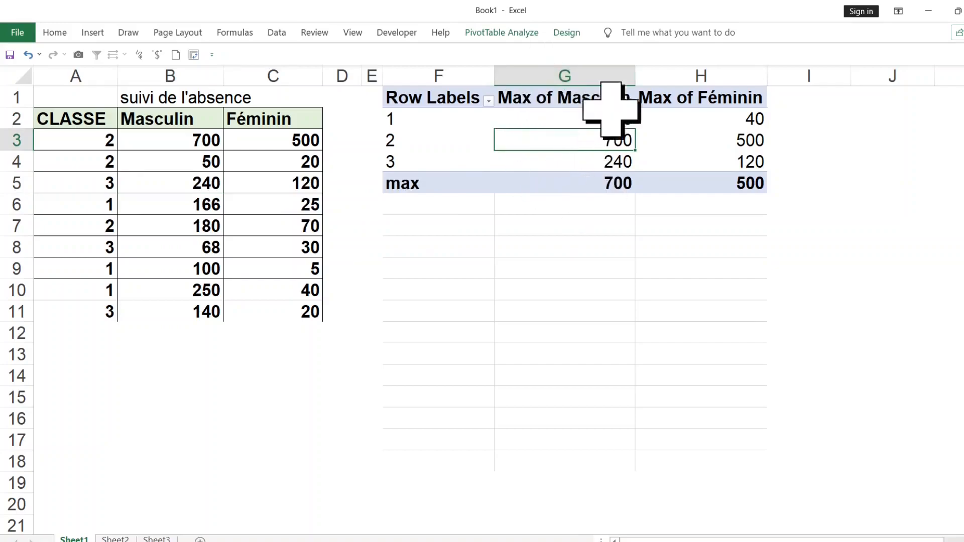
right_click(553, 116)
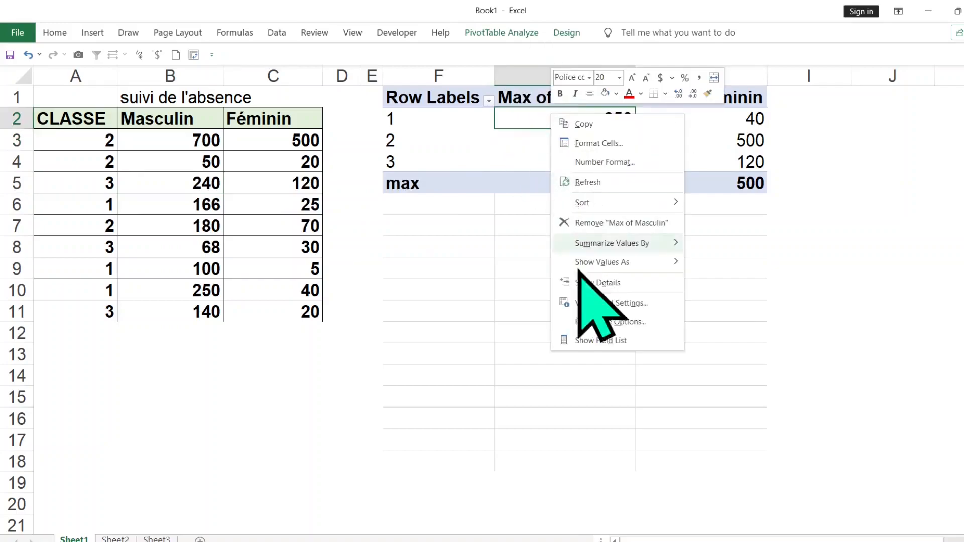
click(602, 340)
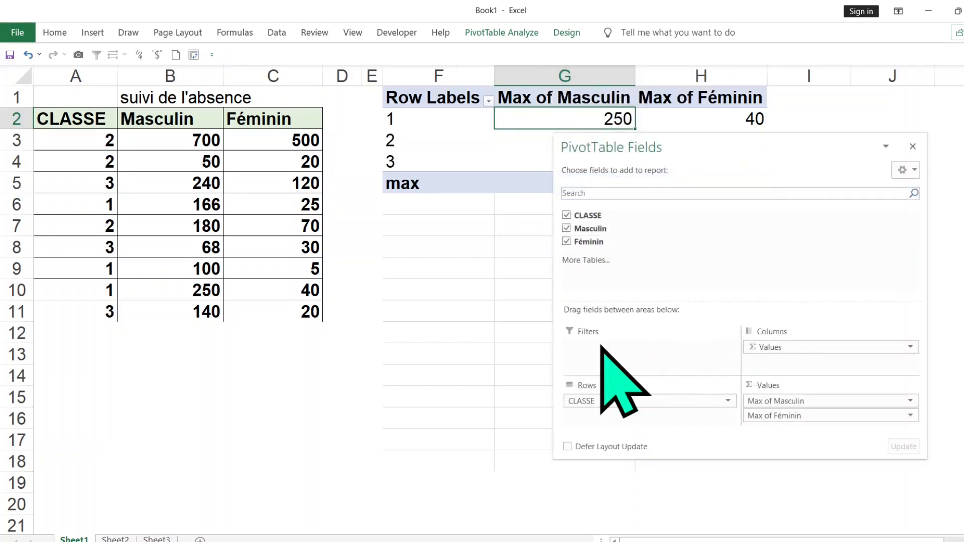
drag(838, 458, 836, 495)
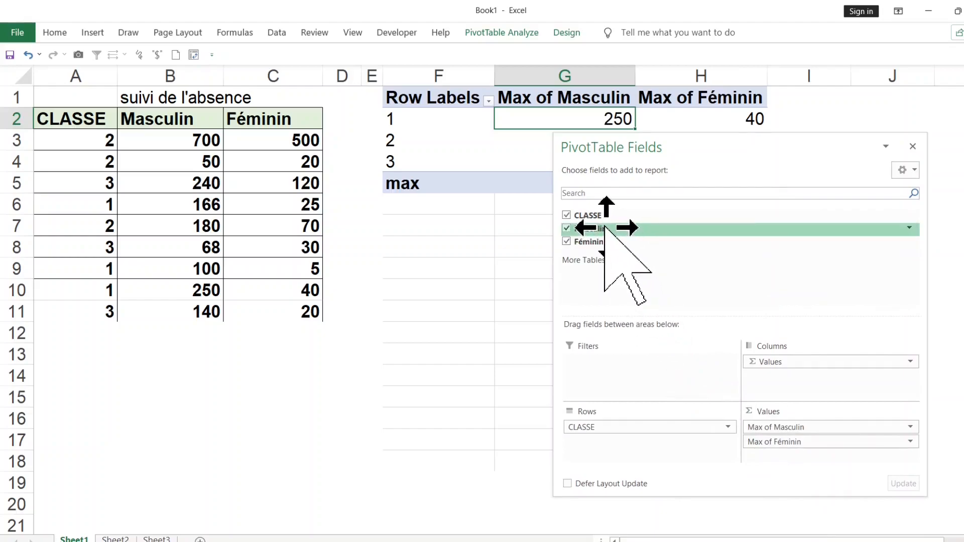
drag(606, 228, 646, 263)
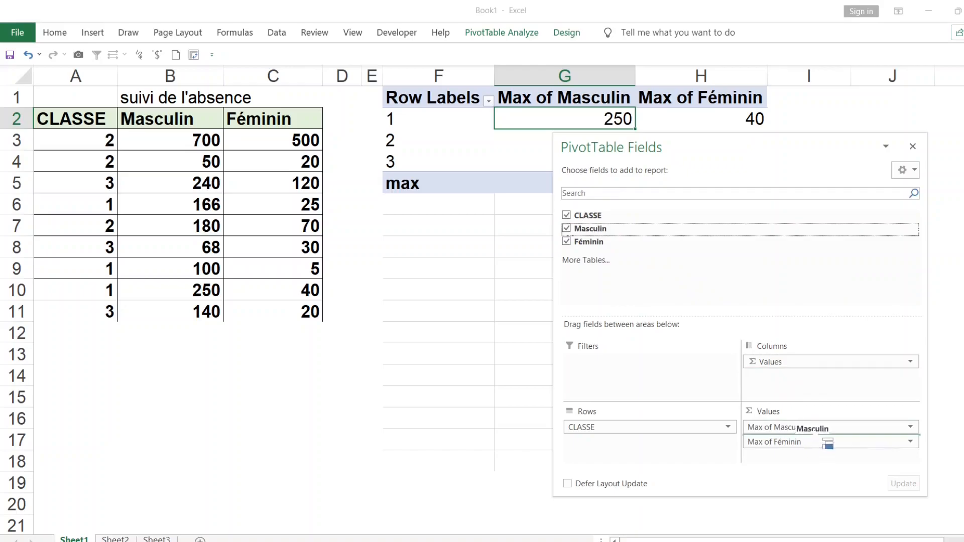
drag(823, 436, 815, 427)
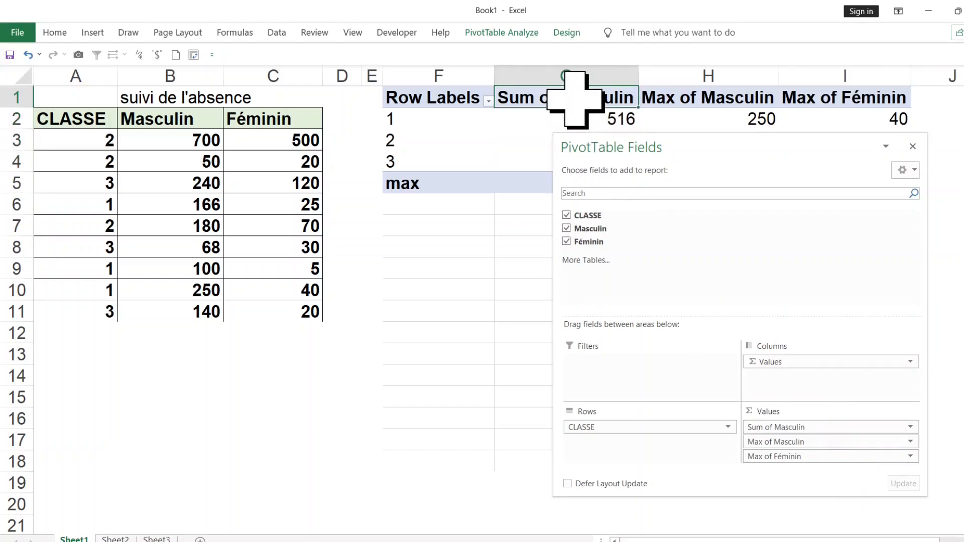
click(476, 251)
click(576, 99)
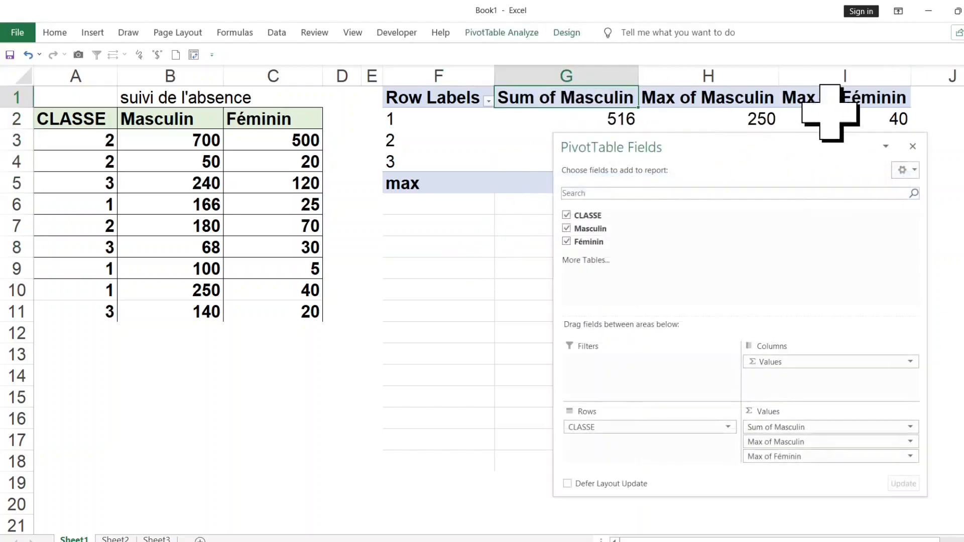
click(912, 147)
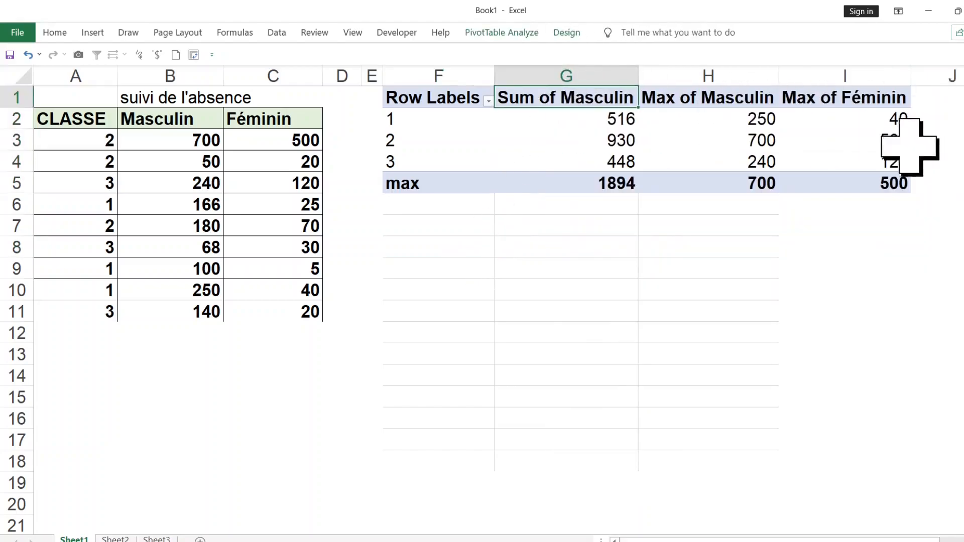
Step: Change the calculation of the Sum of Masculin value field to Min
double_click(563, 97)
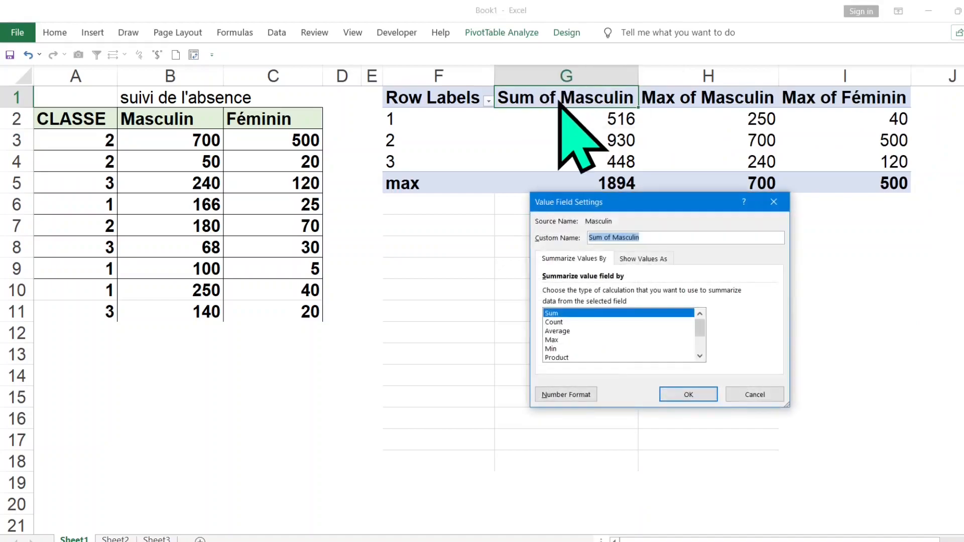
click(562, 349)
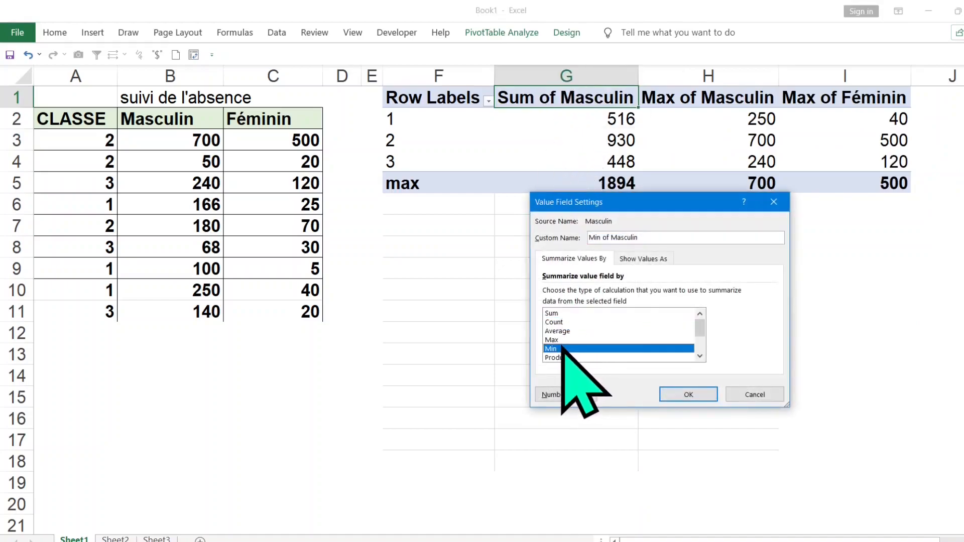
click(688, 390)
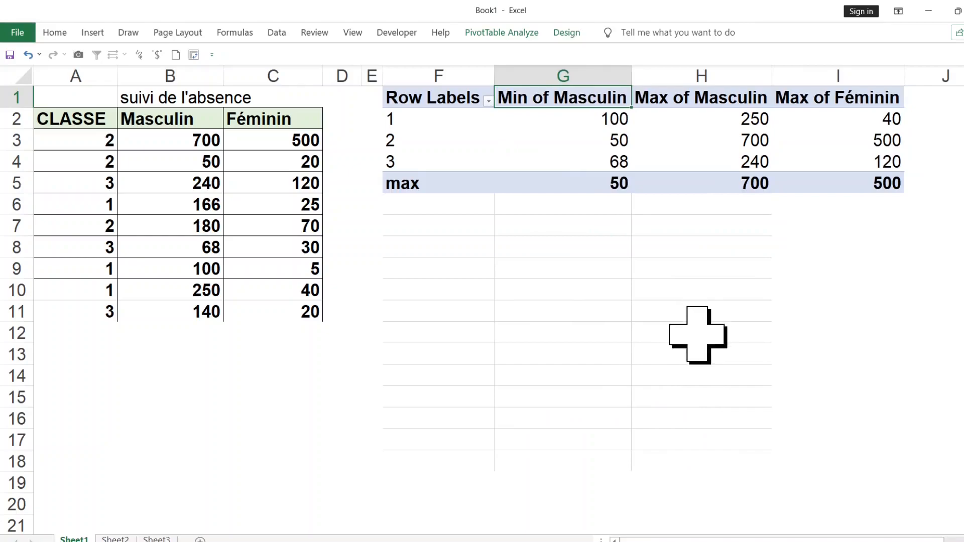
click(697, 333)
Step: Examine the PivotTable's minimum and maximum Masculin columns alongside the Max of Féminin column
click(599, 122)
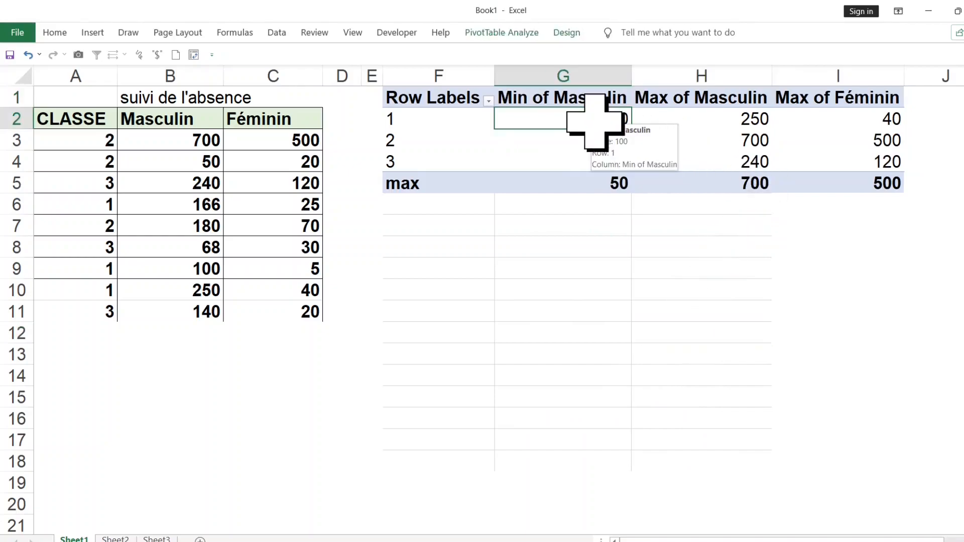
click(729, 115)
drag(582, 92, 702, 91)
click(856, 127)
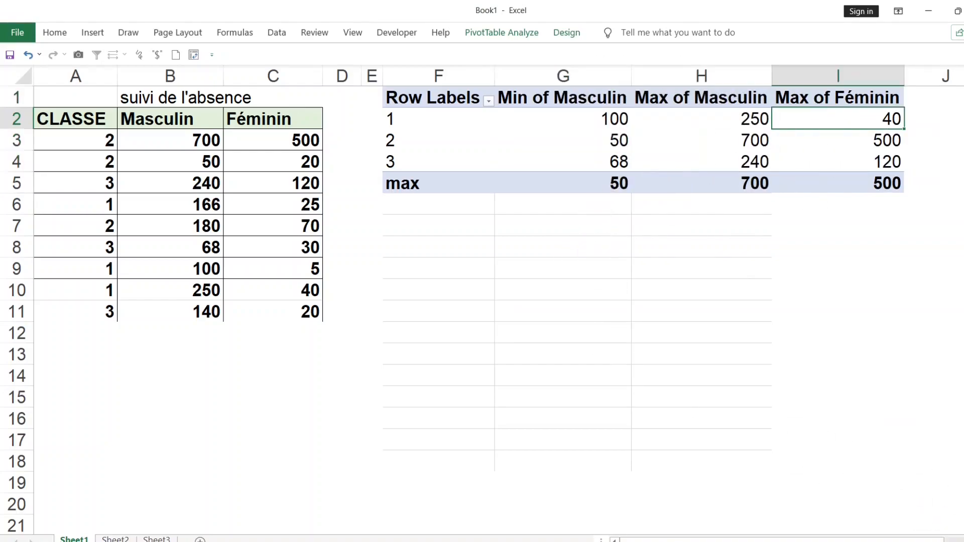
click(901, 541)
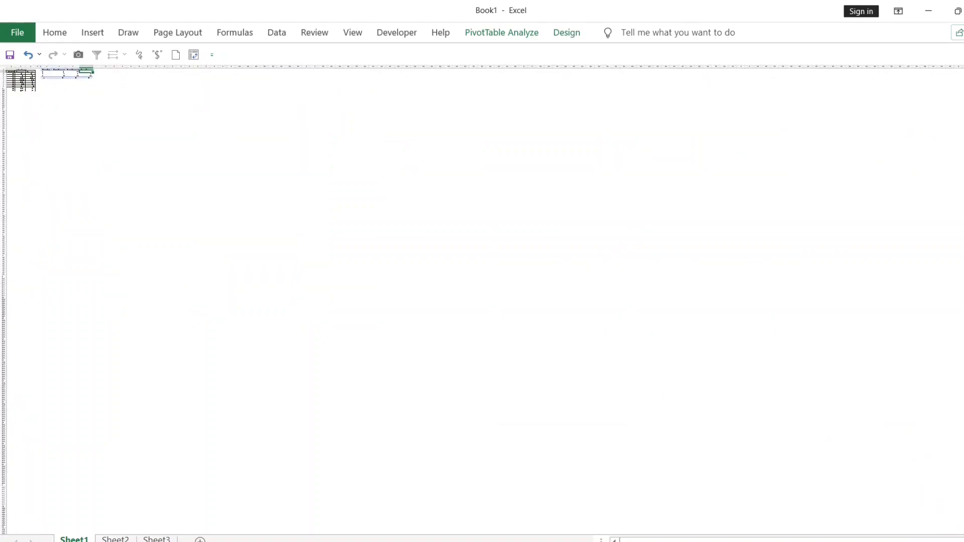
drag(854, 541, 899, 541)
click(670, 210)
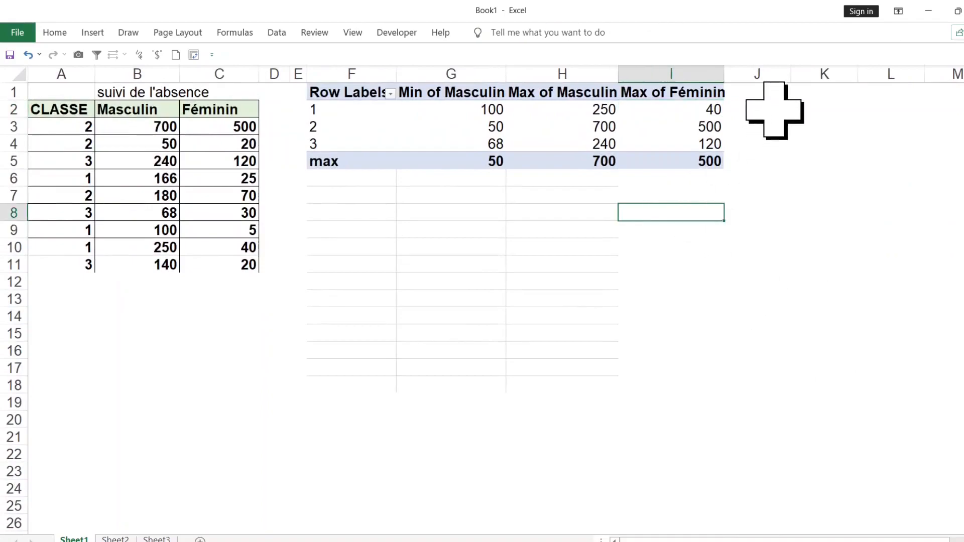
click(776, 111)
click(669, 84)
click(768, 111)
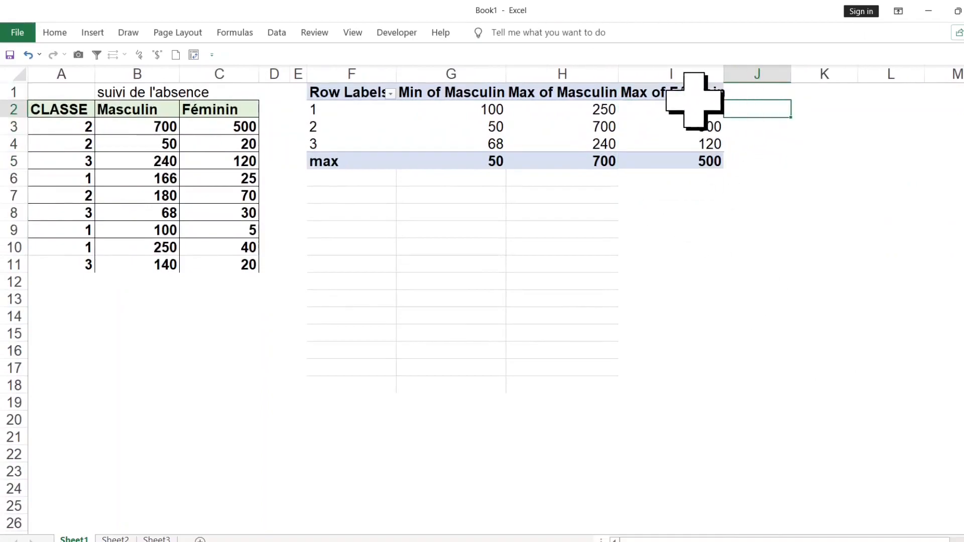
Step: Add Féminin to the PivotTable's values a second time, placed before Max of Féminin
click(676, 95)
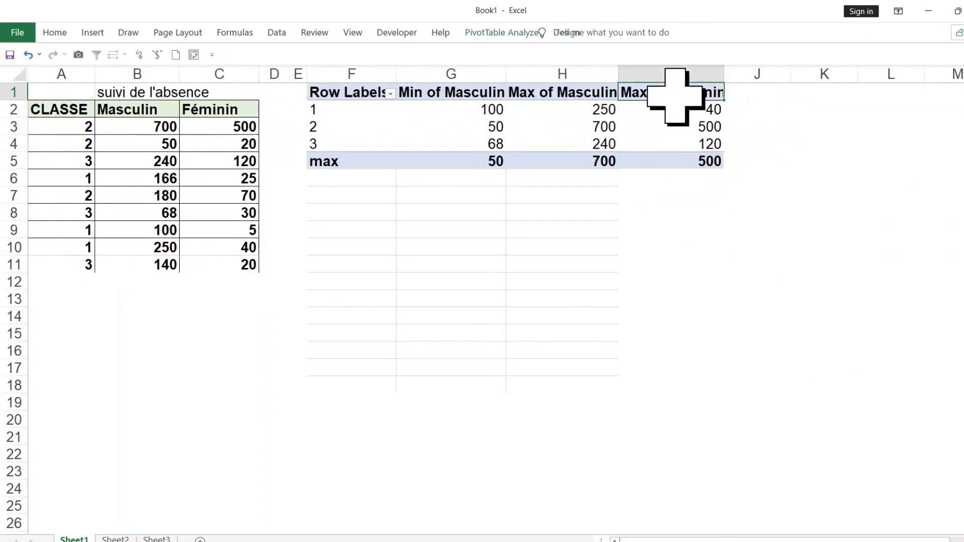
click(234, 114)
click(653, 83)
click(660, 99)
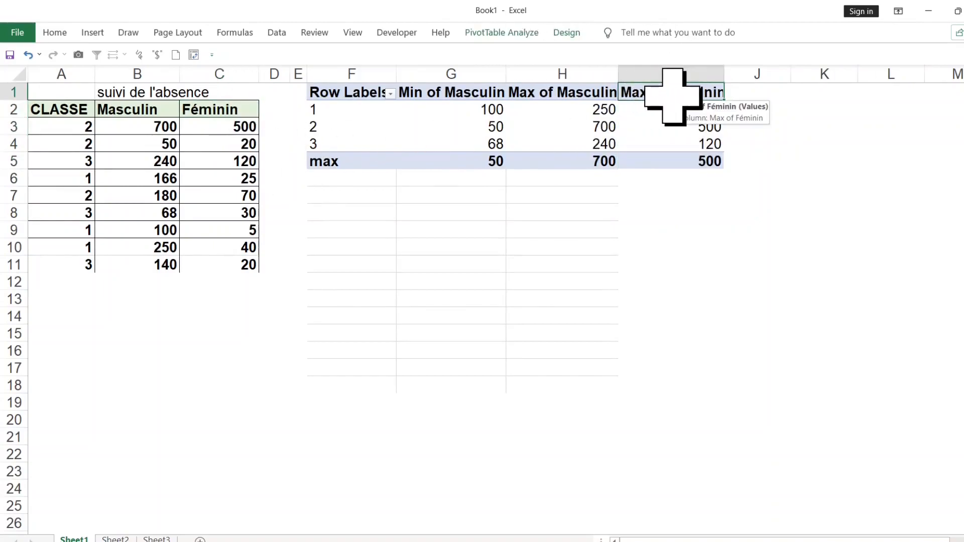
right_click(674, 96)
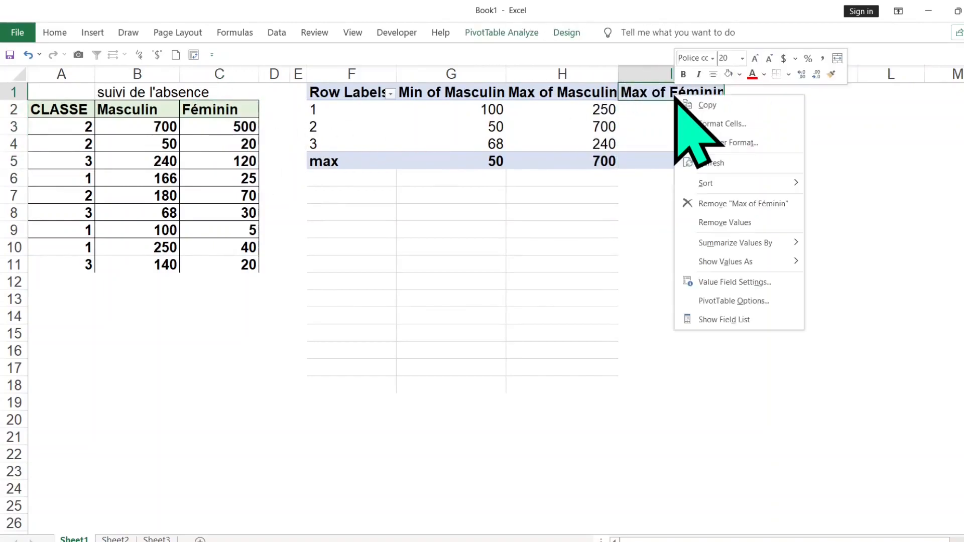
click(739, 320)
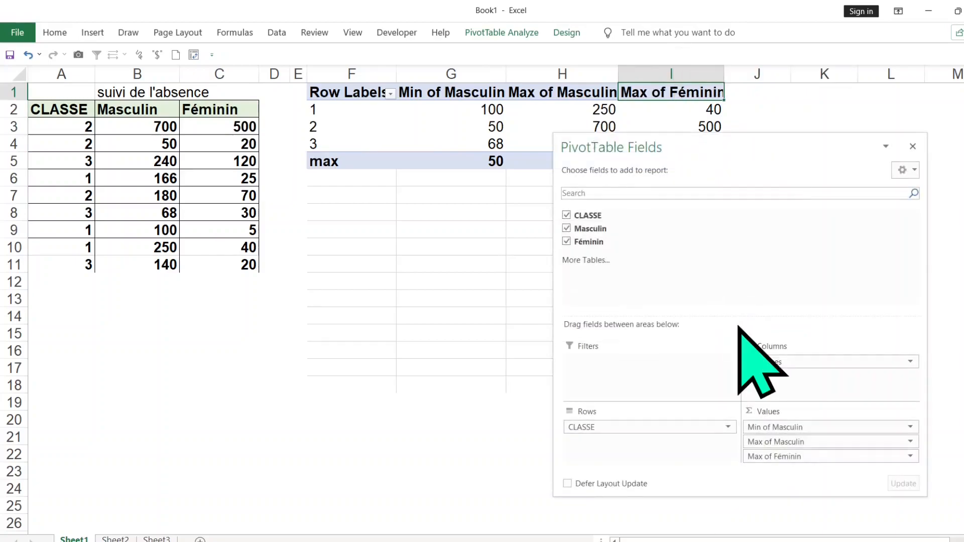
drag(621, 242, 842, 461)
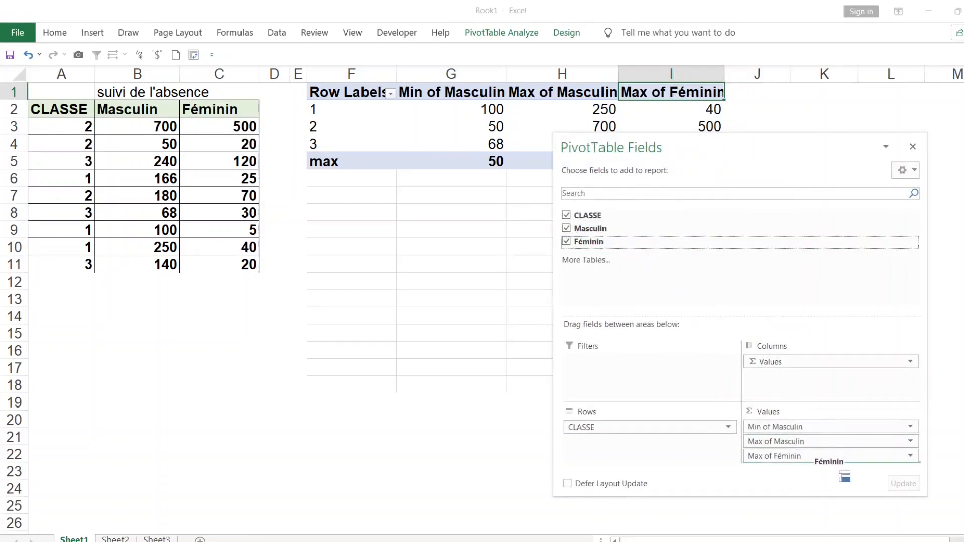
drag(841, 461, 832, 455)
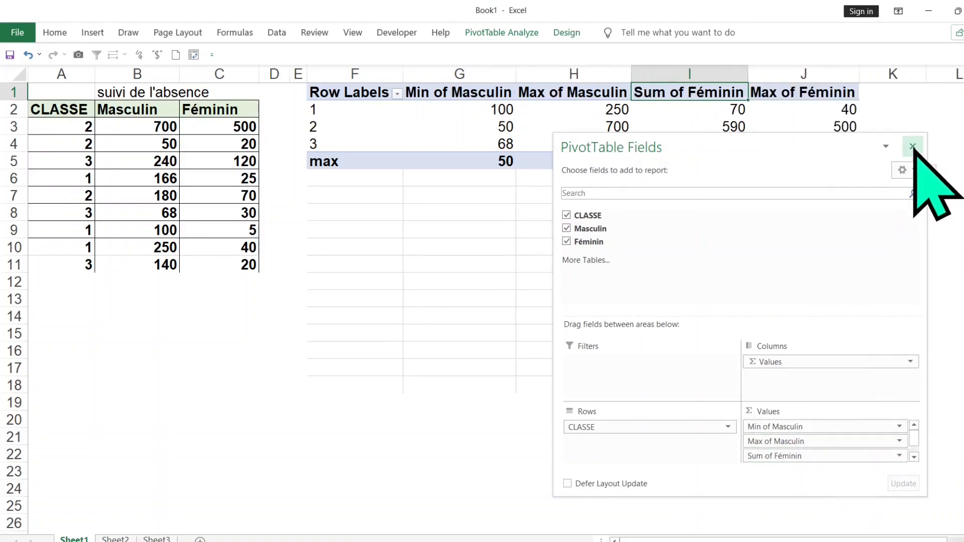
click(899, 427)
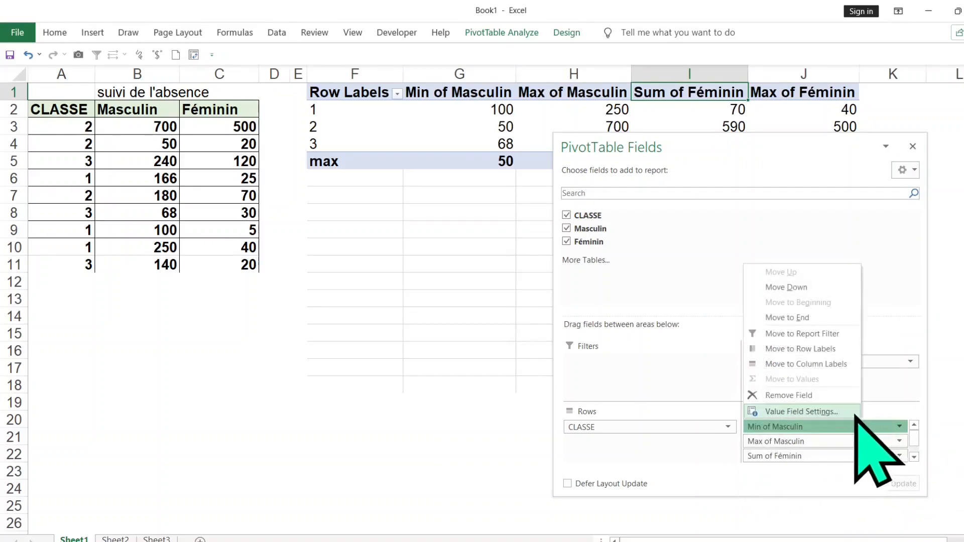
click(824, 412)
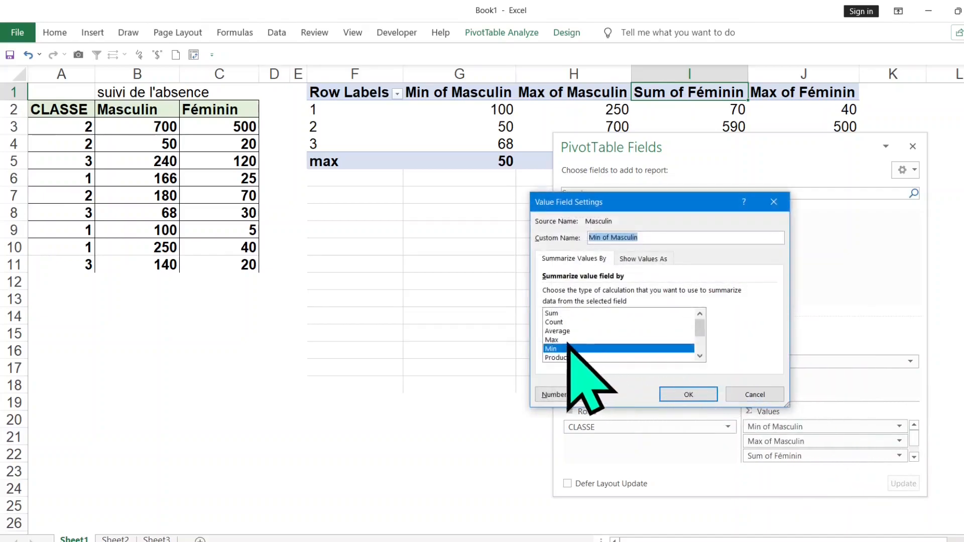
click(570, 357)
click(559, 348)
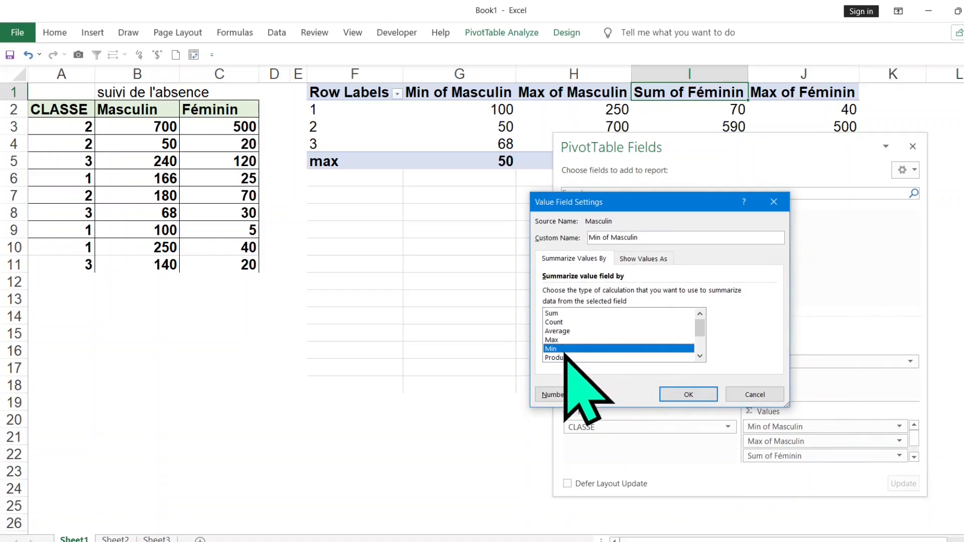
click(686, 394)
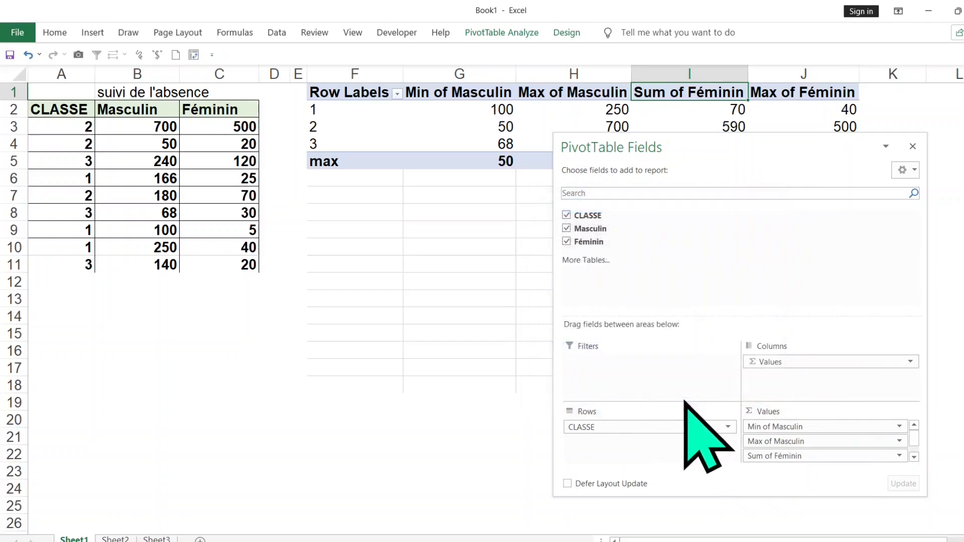
click(410, 301)
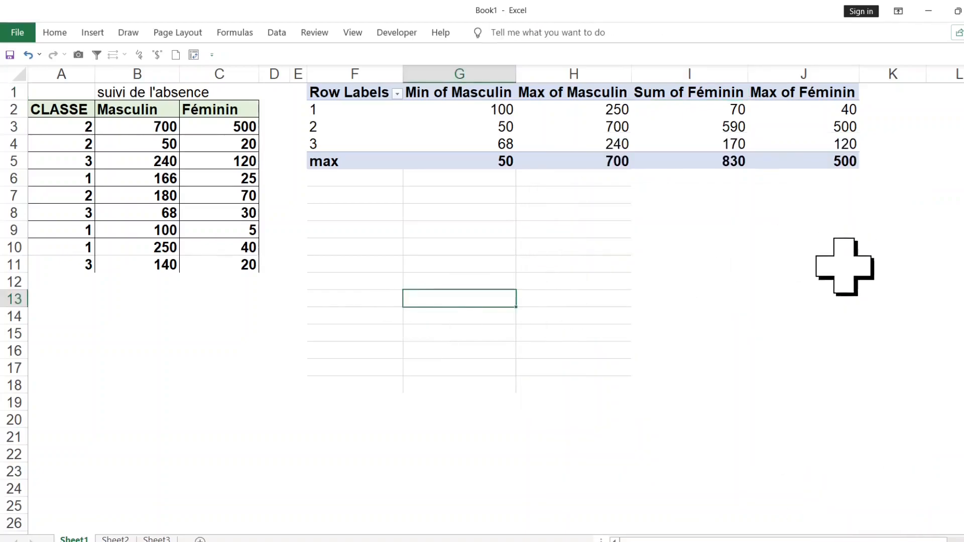
Step: Change the calculation of the Sum of Féminin value field to Min
click(701, 123)
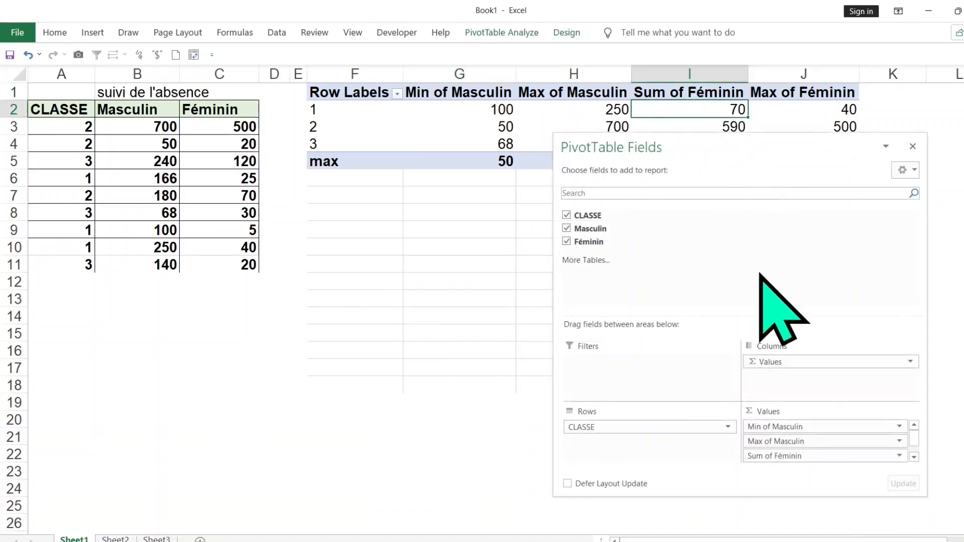
click(459, 248)
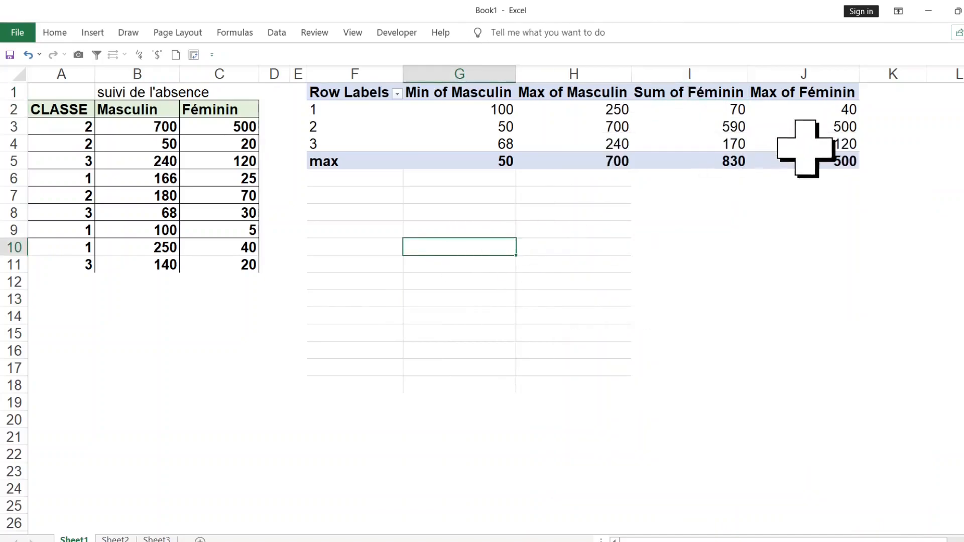
click(815, 112)
click(699, 109)
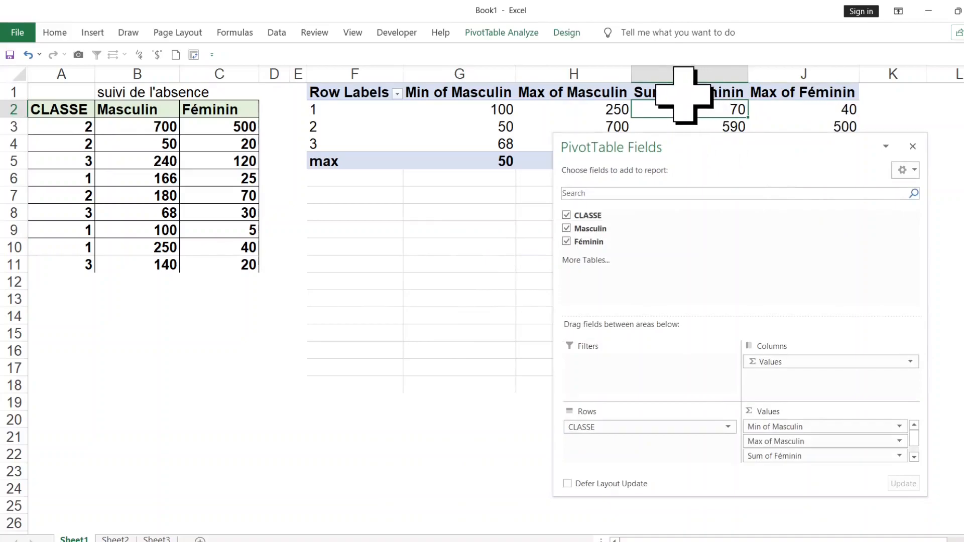
double_click(688, 93)
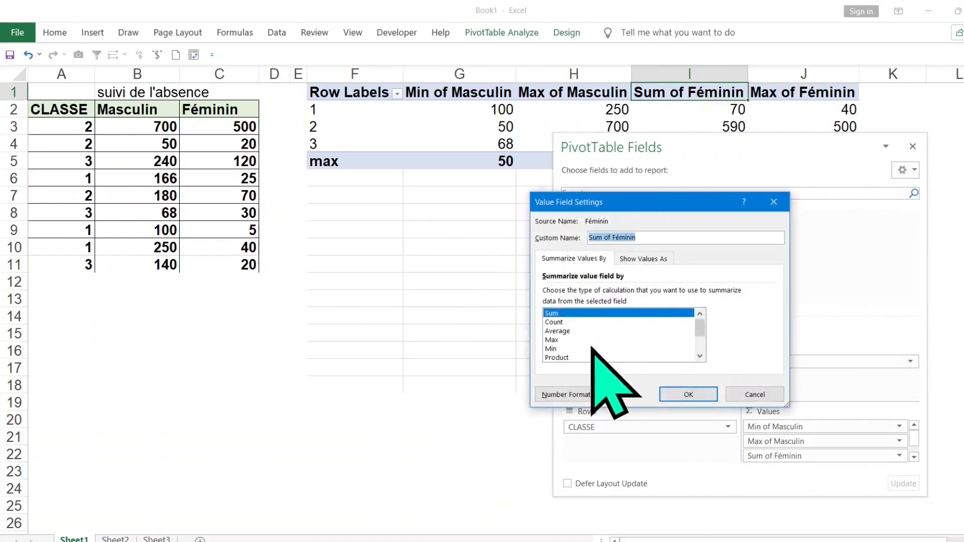
click(555, 348)
click(689, 395)
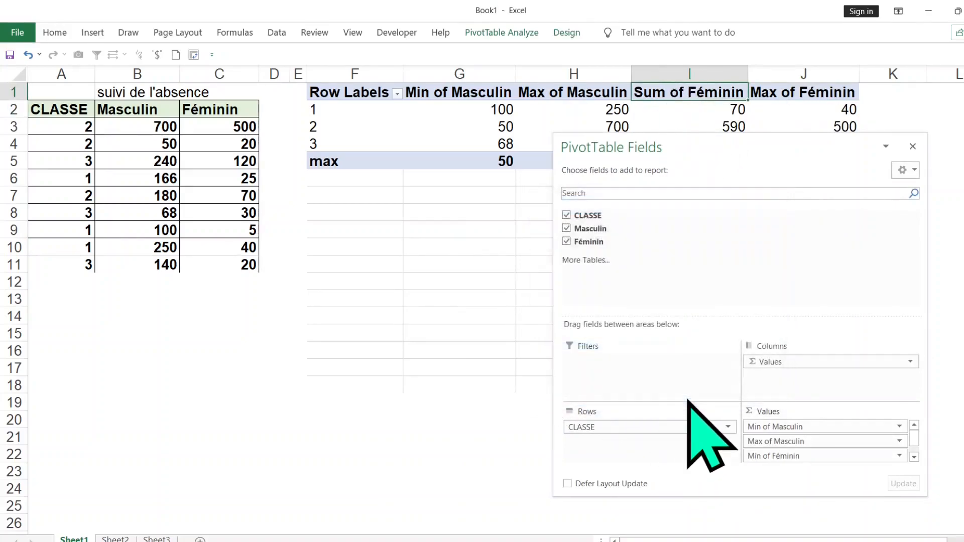
click(392, 305)
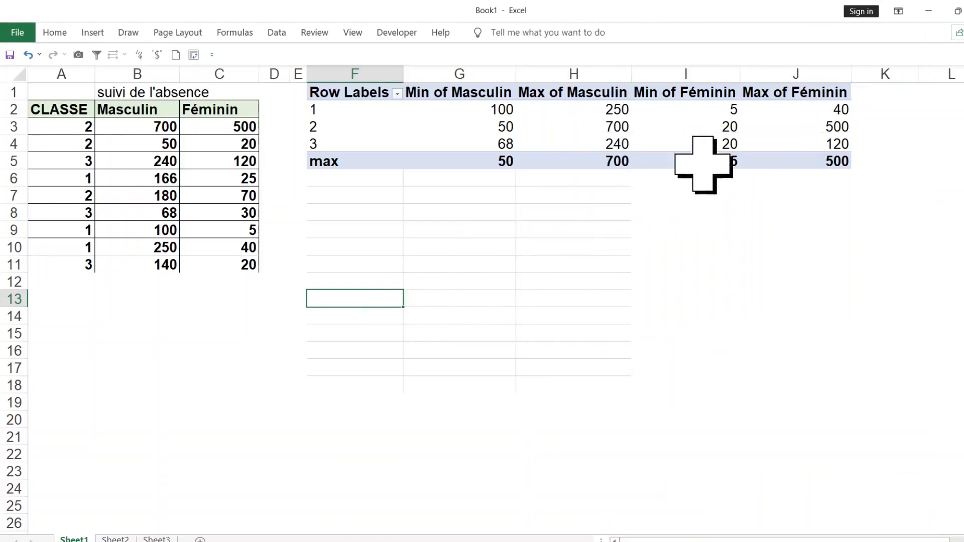
click(719, 92)
click(814, 109)
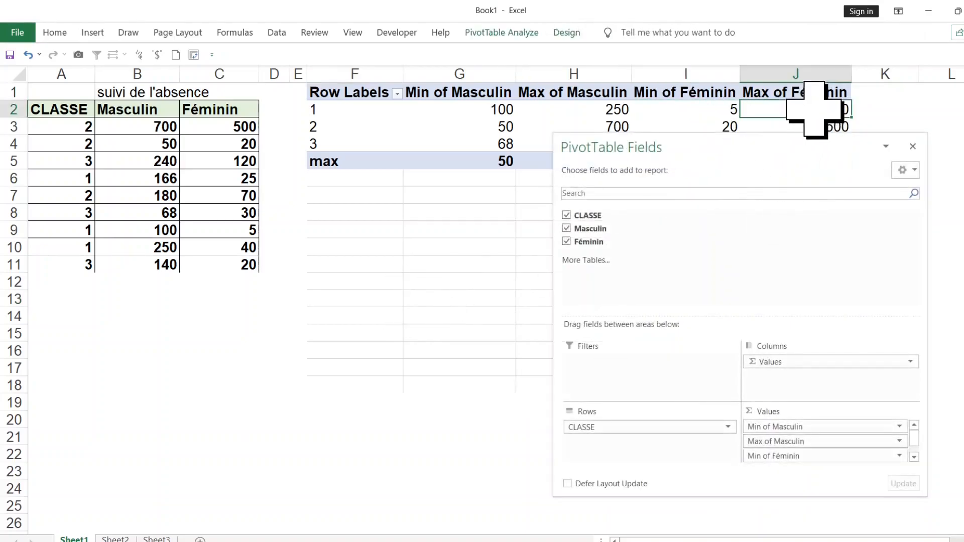
click(436, 316)
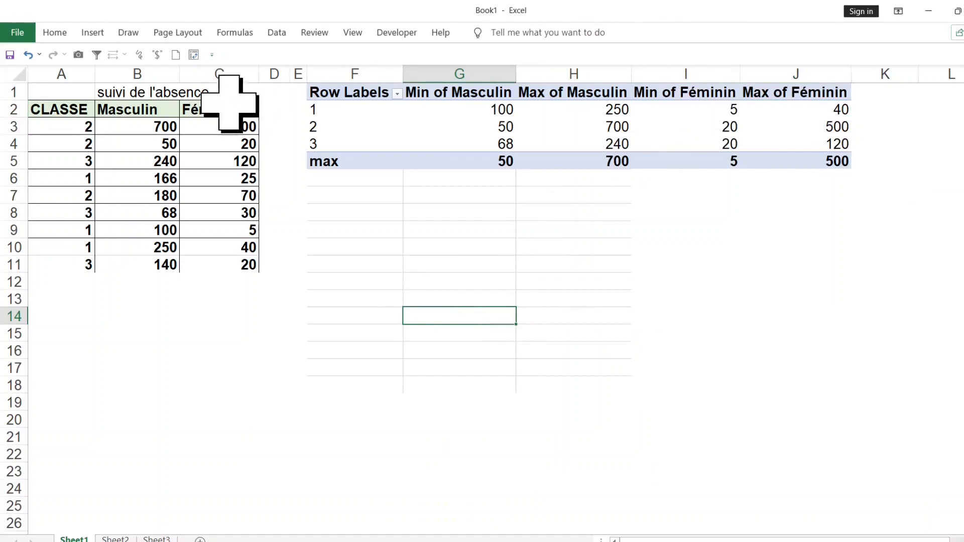
Step: Compare the source table's Féminin and Masculin figures with the PivotTable's minimum and maximum columns
drag(221, 127, 276, 261)
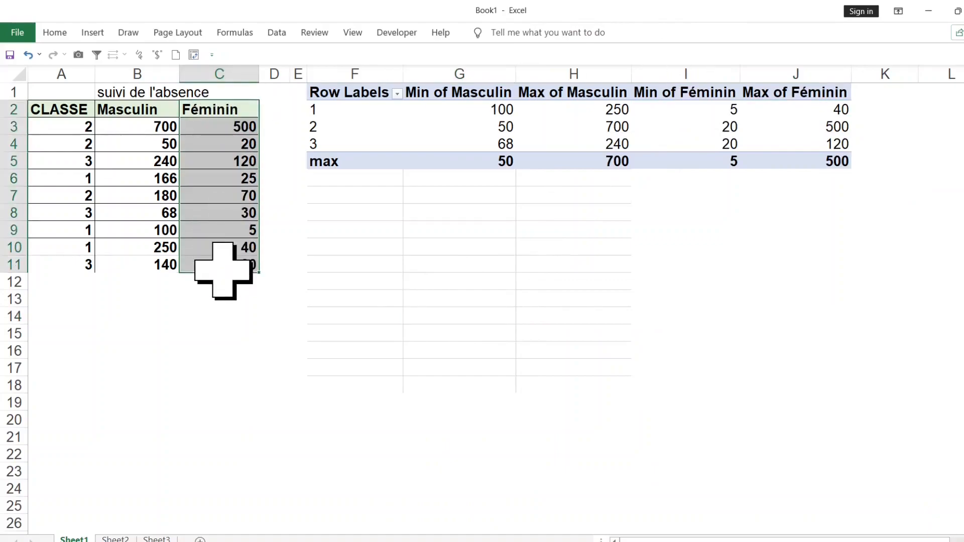
click(625, 265)
drag(151, 111, 136, 261)
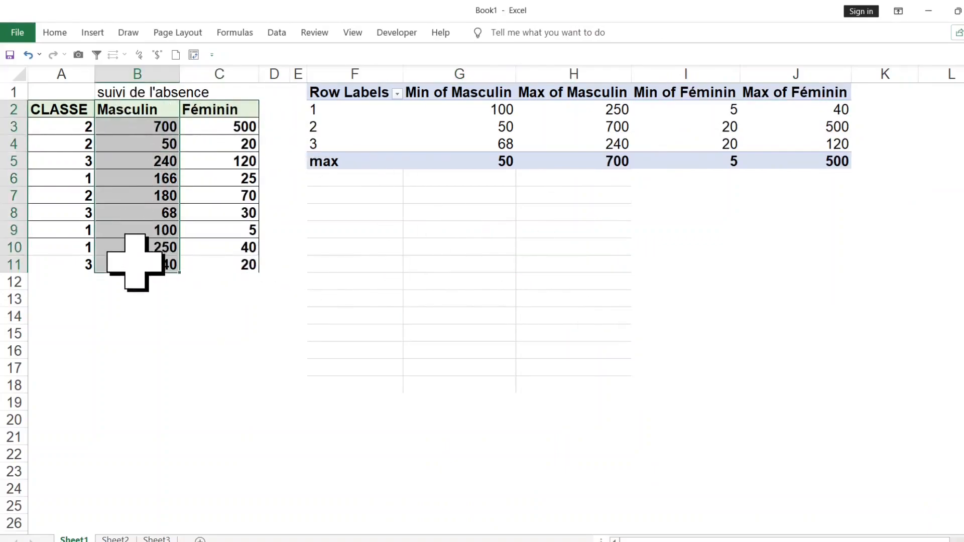
click(466, 73)
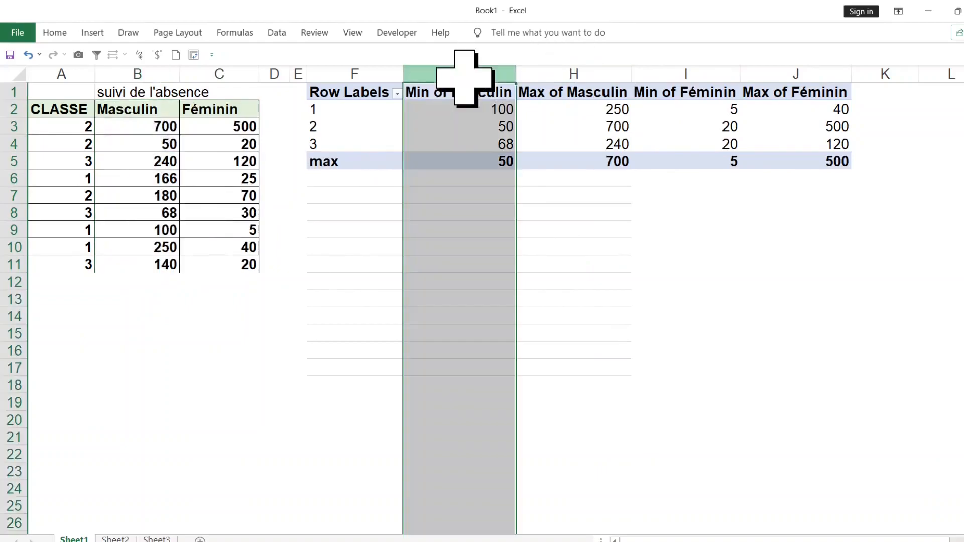
click(625, 74)
click(414, 230)
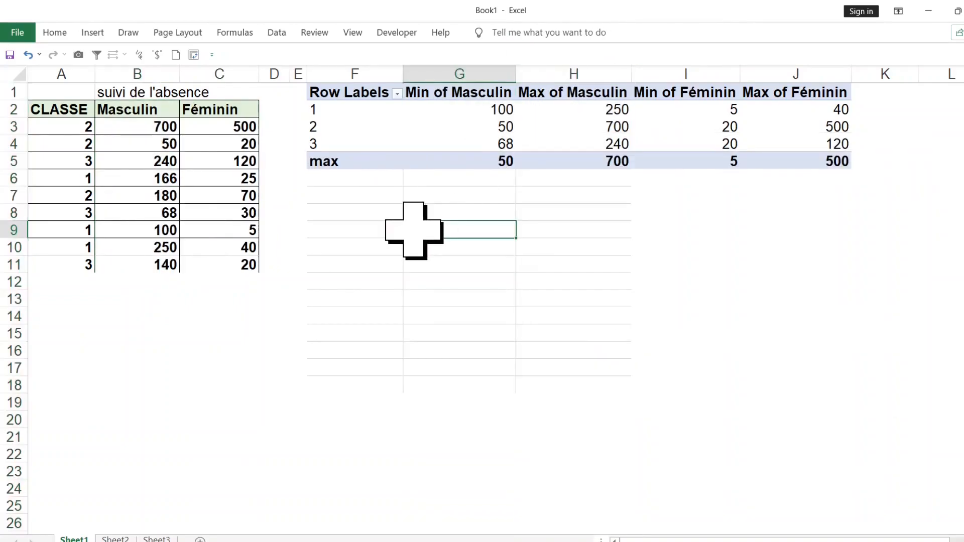
Step: Replace the "max" label of the PivotTable's grand total row with a blank space
click(324, 163)
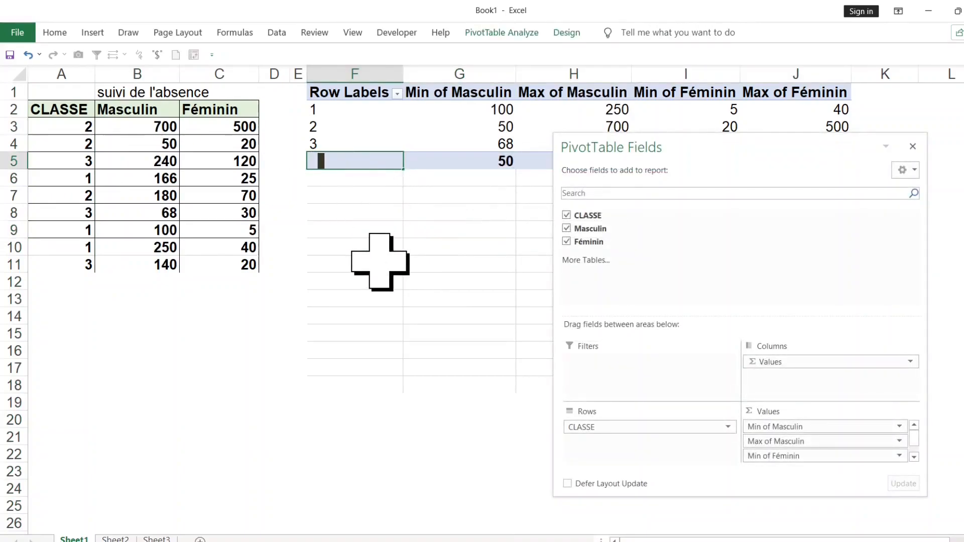
key(Return)
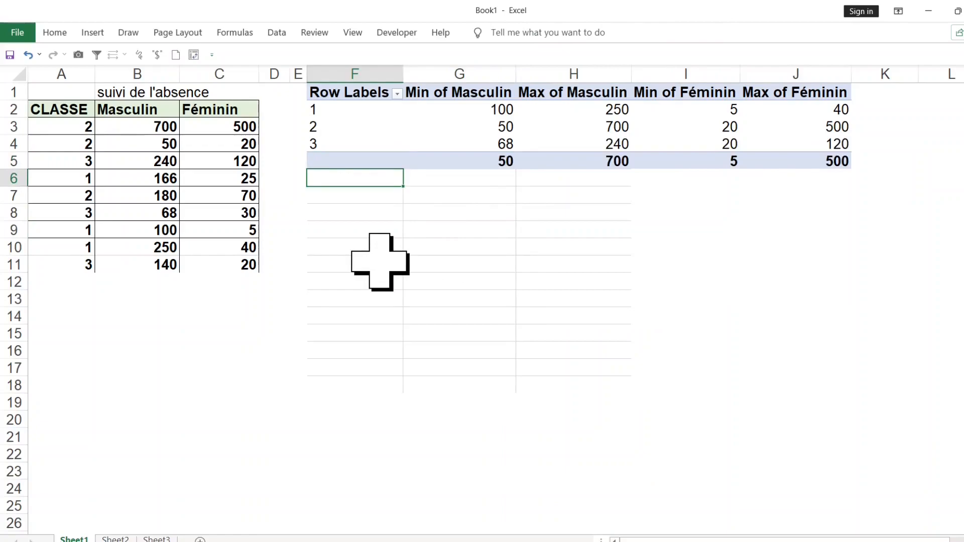
click(312, 161)
click(356, 262)
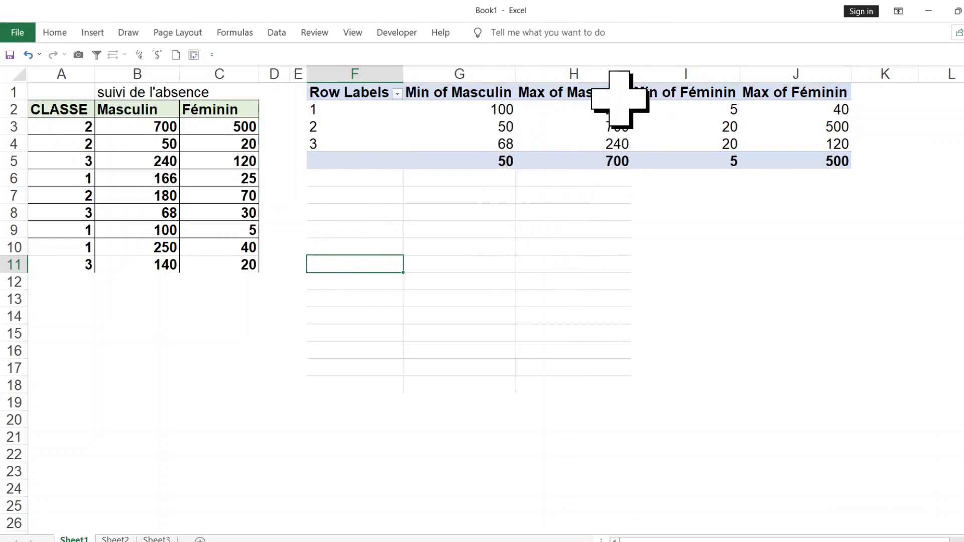
click(621, 162)
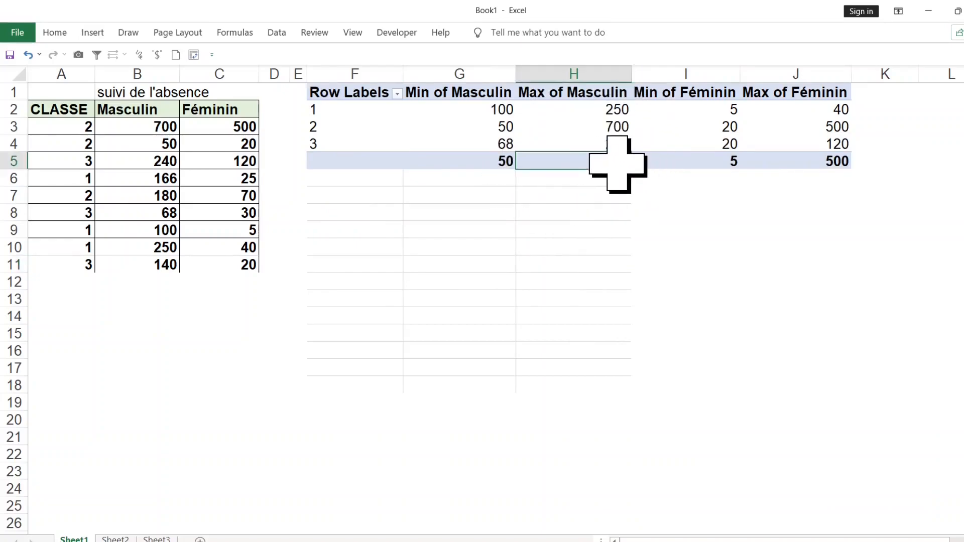
click(500, 215)
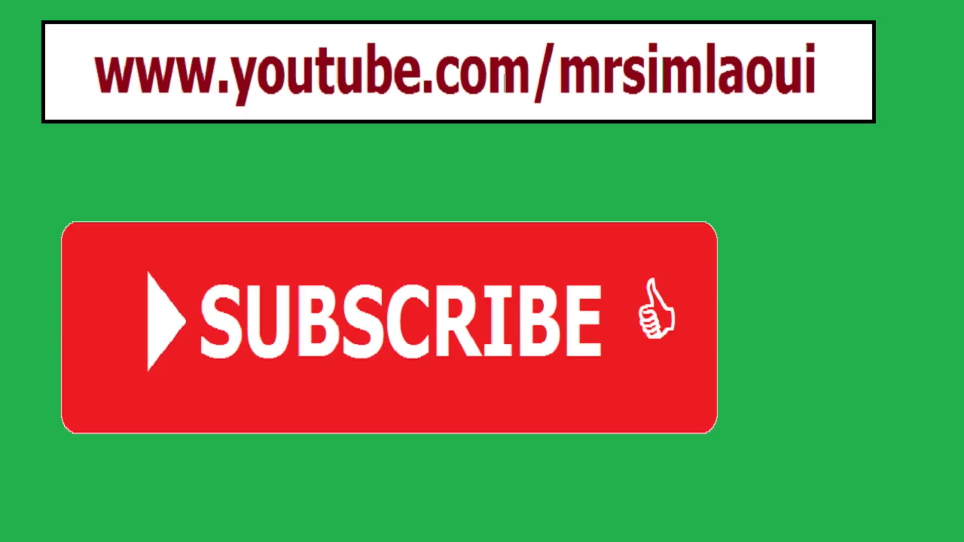